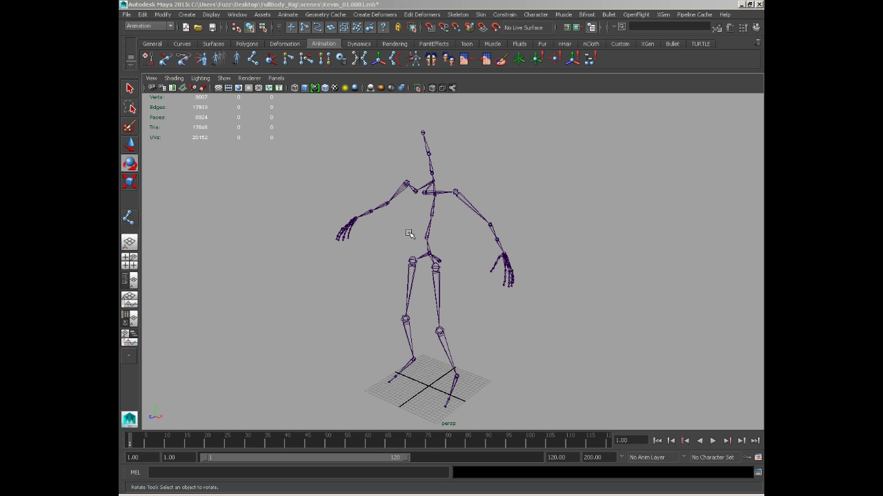
- Switch to component selection mode and return to object selection mode
left_click_drag(407, 233, 481, 278, "alt")
middle_click_drag(481, 278, 480, 273, "alt")
left_click_drag(480, 272, 404, 286, "alt")
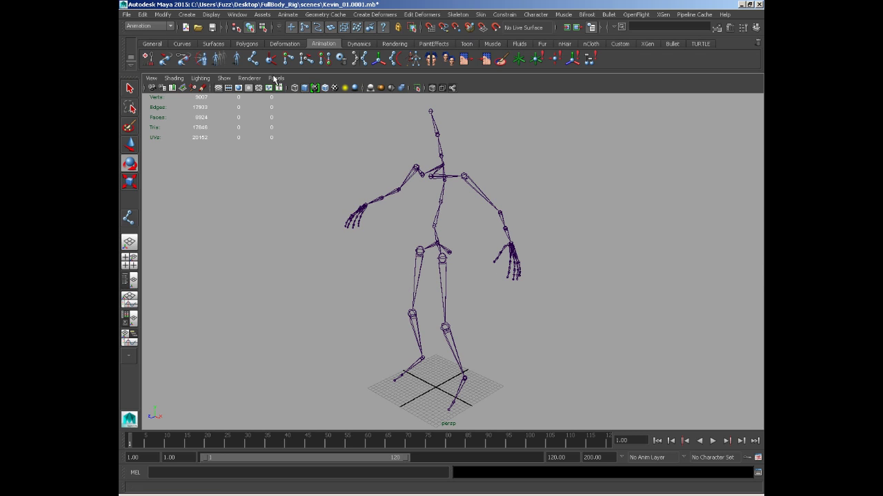
left_click(263, 27)
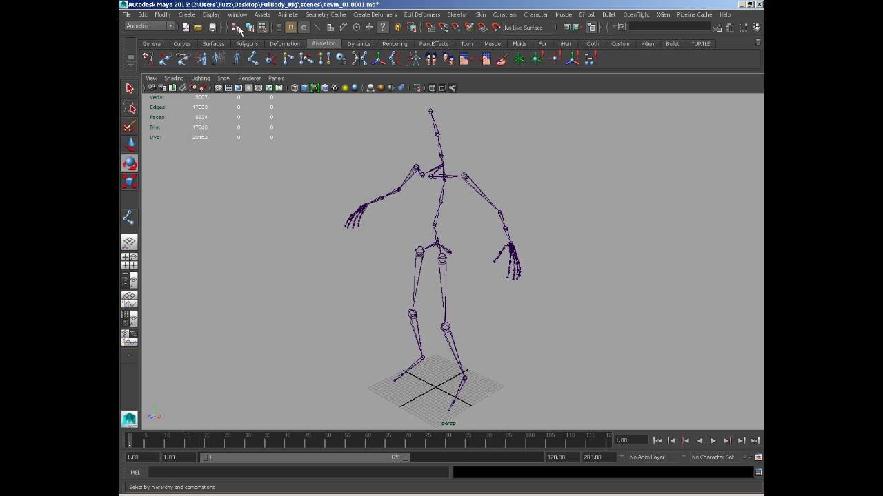
left_click(249, 27)
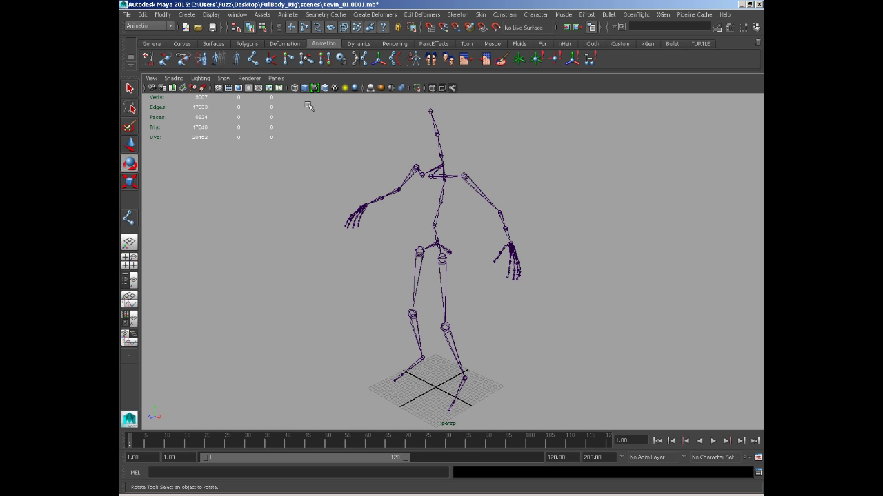
- Examine the full skeleton's joints from several angles in object selection mode
left_click_drag(410, 284, 317, 199, "alt")
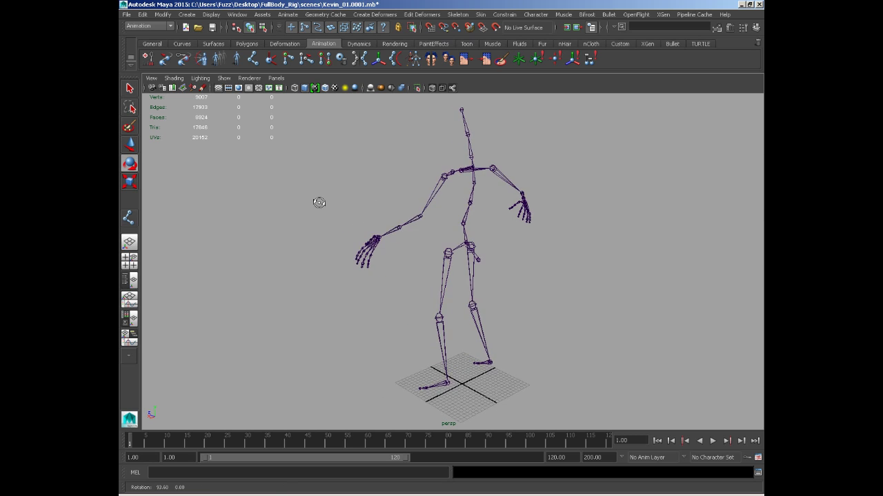
left_click(477, 260)
mouse_move(367, 260)
left_mouse_down("alt")
mouse_move(420, 258)
mouse_move(352, 276)
mouse_move(374, 271)
mouse_move(359, 265)
left_mouse_up("alt")
left_click(375, 271)
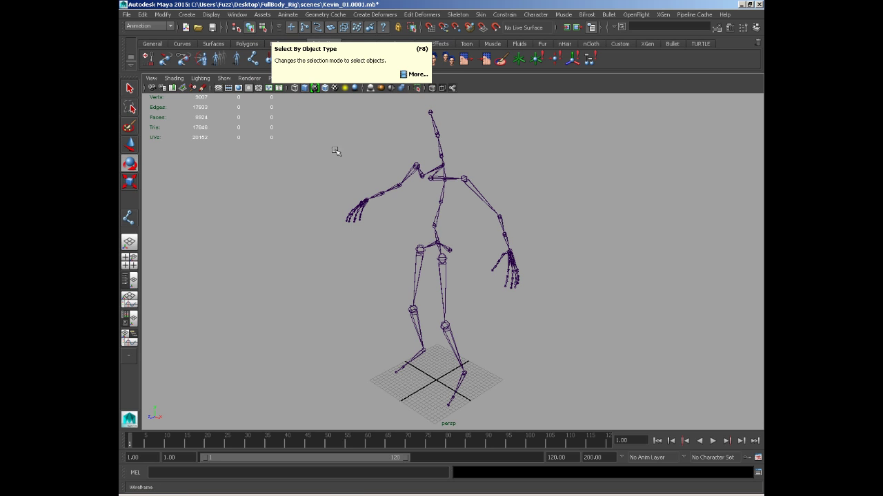
left_click(453, 252)
left_click_drag(454, 252, 398, 266, "alt")
left_click(349, 265)
left_click_drag(251, 248, 331, 272, "alt")
middle_click_drag(331, 273, 330, 273, "alt")
right_click_drag(329, 272, 331, 282, "alt")
middle_click_drag(331, 281, 328, 284, "alt")
right_click_drag(327, 284, 324, 280, "alt")
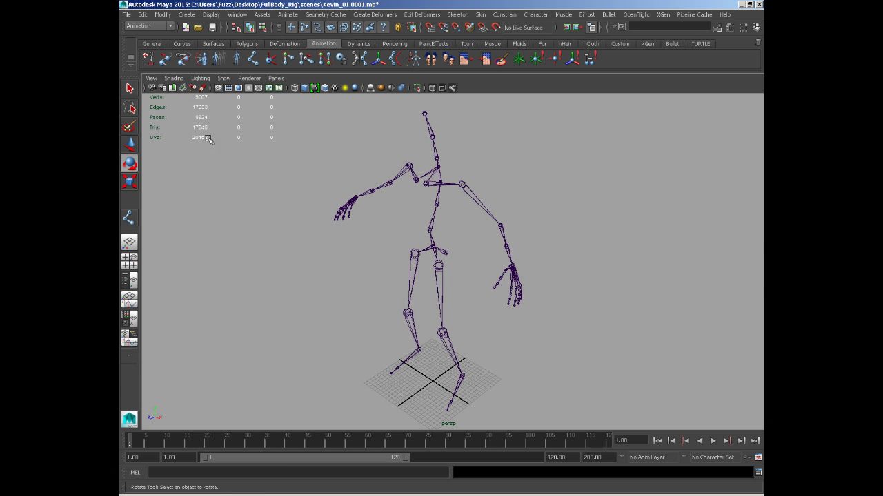
- Switch to component selection mode with miscellaneous components selectable
left_click(263, 27)
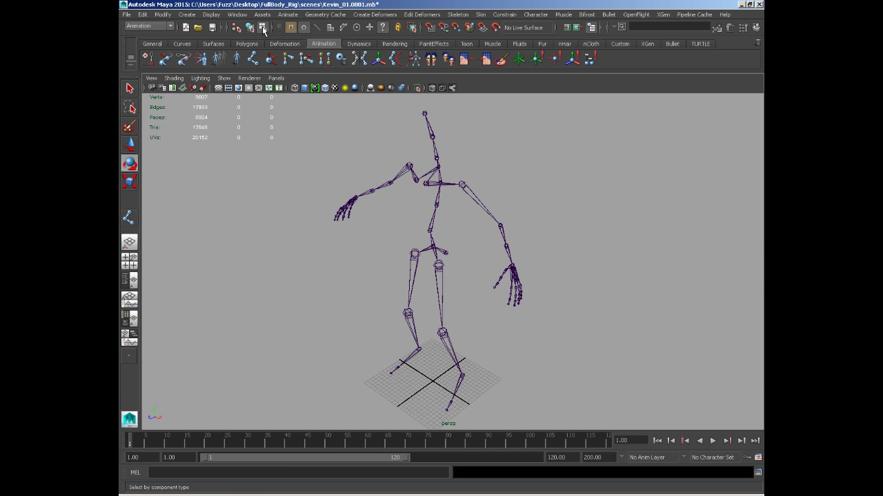
left_click(271, 27)
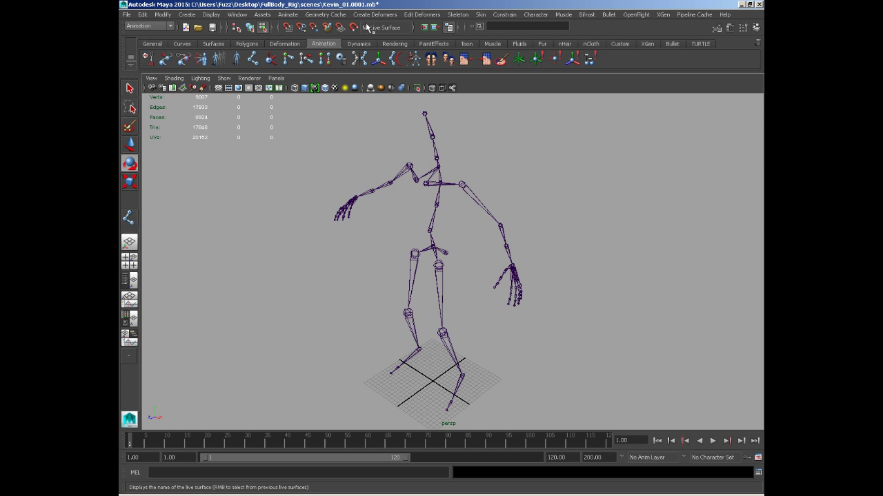
left_click(273, 28)
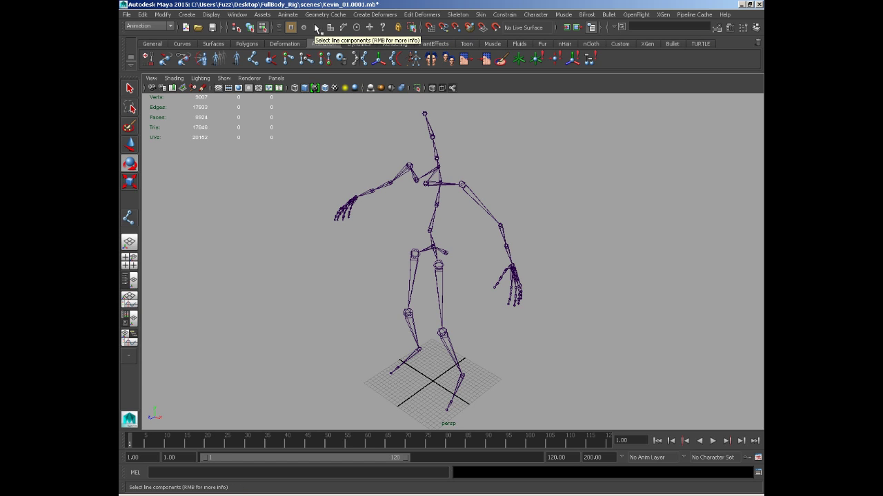
left_click(318, 28)
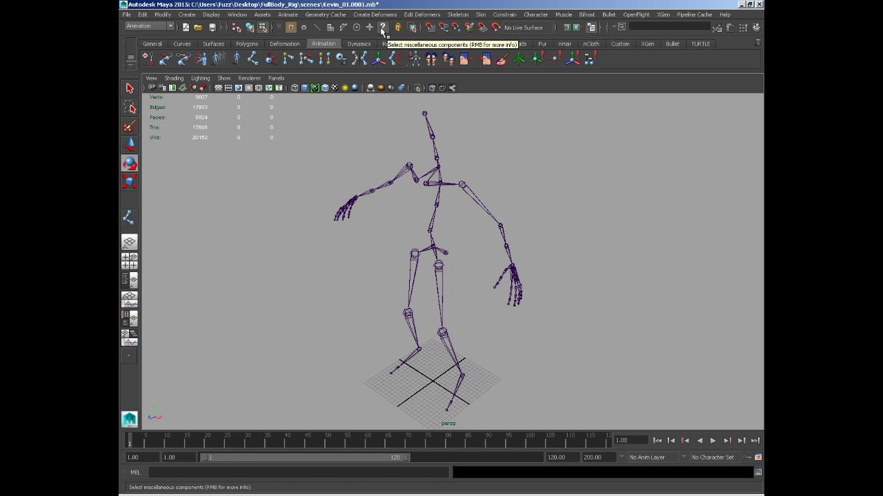
- Box-select the whole skeleton to display the local rotation axes of all its joints
middle_click_drag(309, 126, 344, 139, "alt")
left_click_drag(344, 140, 344, 185, "alt")
middle_click_drag(344, 185, 341, 187, "alt")
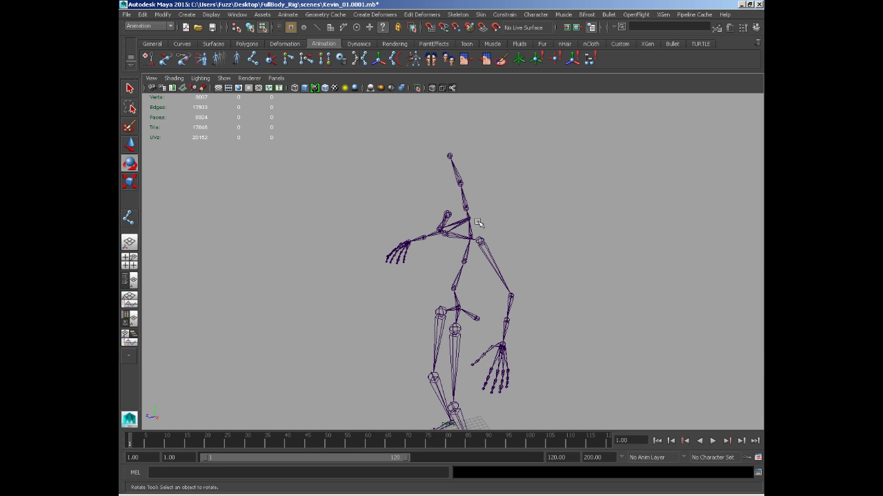
right_click_drag(477, 224, 447, 224, "alt")
middle_click_drag(446, 224, 443, 170, "alt")
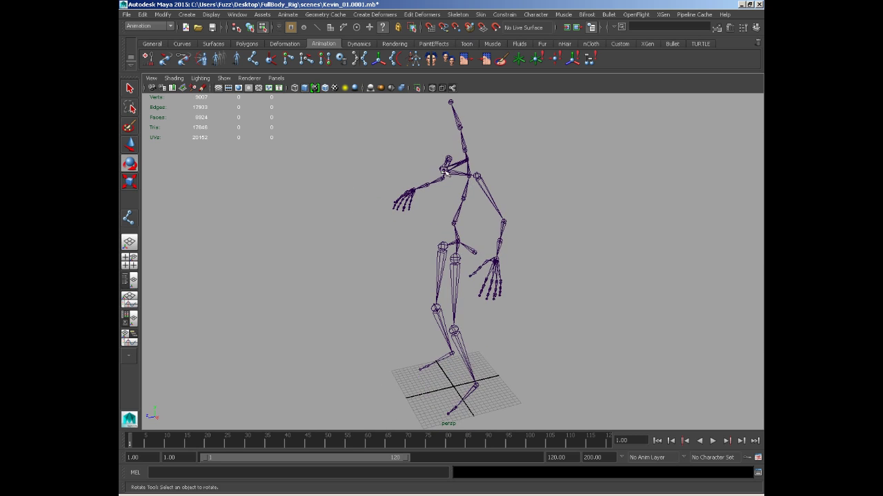
left_click_drag(445, 171, 385, 173, "alt")
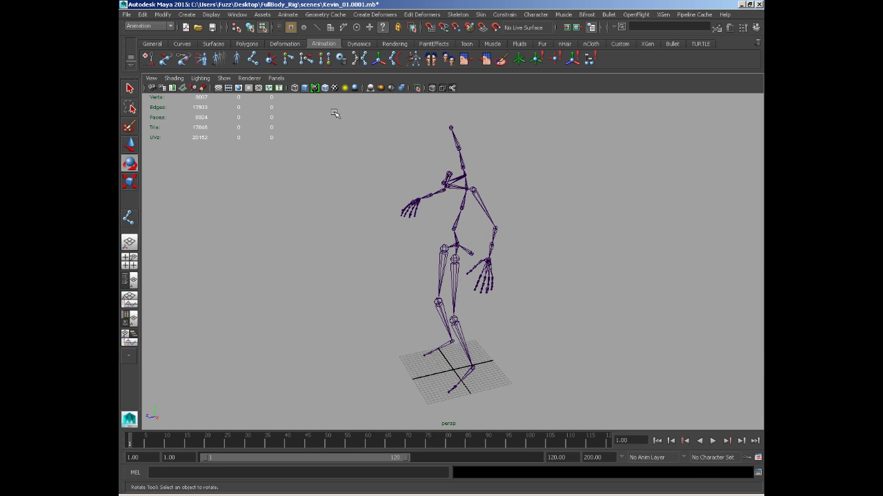
left_click_drag(332, 110, 698, 482)
- Examine the local rotation axes across the whole skeleton from the front and side
left_click_drag(326, 263, 373, 261, "alt")
right_click_drag(373, 261, 468, 278, "alt")
mouse_move(468, 278)
left_mouse_down("alt")
mouse_move(487, 296)
mouse_move(441, 276)
mouse_move(455, 284)
left_mouse_up("alt")
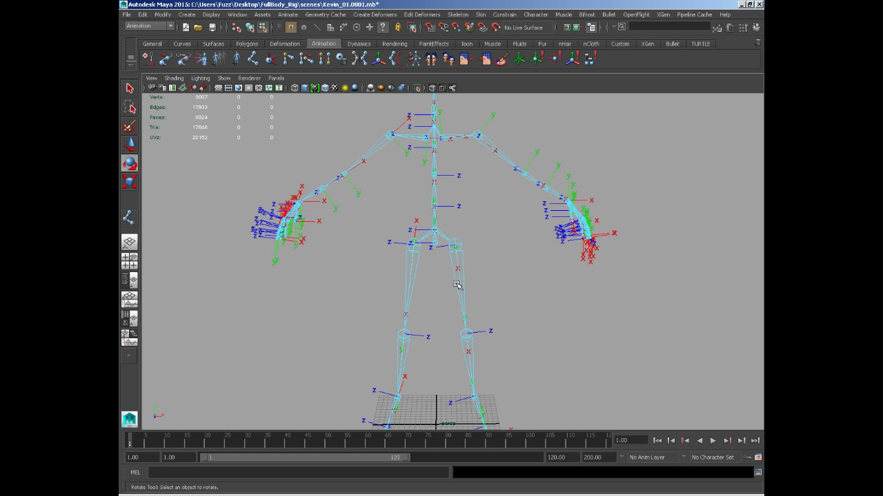
left_click_drag(299, 247, 457, 241, "alt")
middle_click_drag(457, 241, 442, 229, "alt")
left_click_drag(441, 230, 301, 218, "alt")
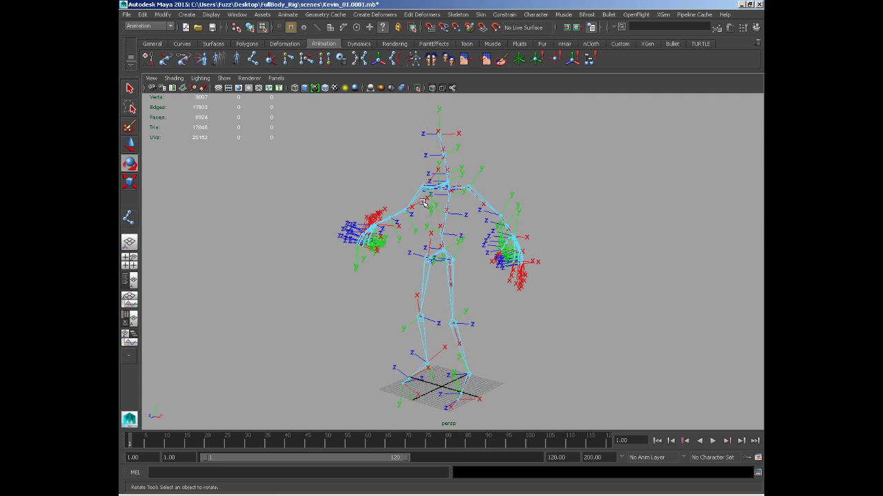
mouse_move(420, 199)
right_mouse_down("alt")
mouse_move(512, 302)
mouse_move(634, 354)
mouse_move(371, 184)
mouse_move(419, 212)
right_mouse_up("alt")
middle_click_drag(420, 212, 405, 209, "alt")
left_click_drag(405, 210, 364, 222, "alt")
- Examine up close how the joint axes are oriented along the spine, chest and shoulders
right_click_drag(364, 222, 538, 304, "alt")
left_click_drag(539, 303, 491, 299, "alt")
middle_click_drag(490, 299, 461, 279, "alt")
right_click_drag(418, 280, 466, 314, "alt")
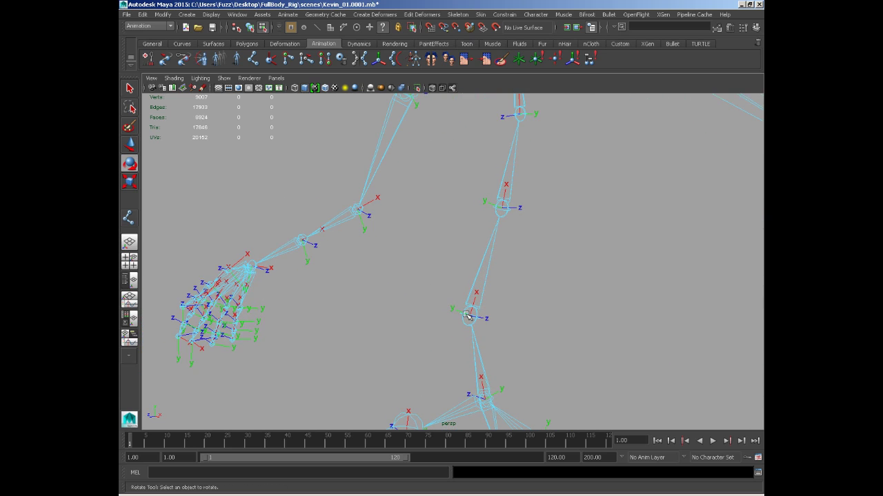
left_click_drag(490, 312, 541, 322, "alt")
middle_click_drag(471, 295, 468, 372, "alt")
left_click_drag(468, 373, 453, 325, "alt")
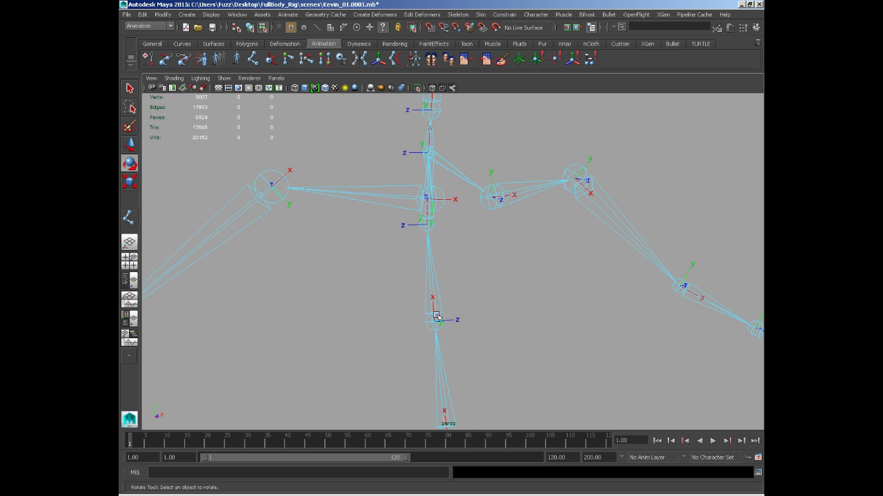
left_click_drag(420, 299, 586, 309, "alt")
right_click_drag(636, 317, 547, 166, "alt")
middle_click_drag(546, 166, 566, 186, "alt")
left_click_drag(567, 190, 522, 239, "alt")
middle_click_drag(522, 238, 480, 215, "alt")
right_click_drag(481, 215, 481, 246, "alt")
left_click_drag(481, 246, 456, 260, "alt")
middle_click_drag(455, 260, 396, 262, "alt")
left_click_drag(396, 262, 412, 266, "alt")
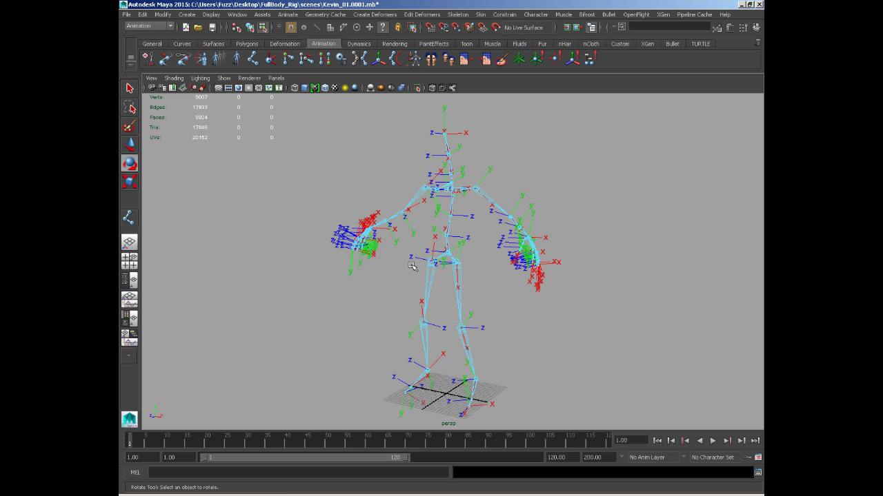
- Examine the local rotation axes of the hip, knee, ankle and toe joints on both legs
mouse_move(412, 266)
left_mouse_down("alt")
mouse_move(435, 265)
mouse_move(367, 267)
mouse_move(404, 277)
mouse_move(417, 271)
left_mouse_up("alt")
right_click_drag(417, 270, 575, 315, "alt")
middle_click_drag(562, 302, 531, 165, "alt")
left_click_drag(520, 244, 475, 258, "alt")
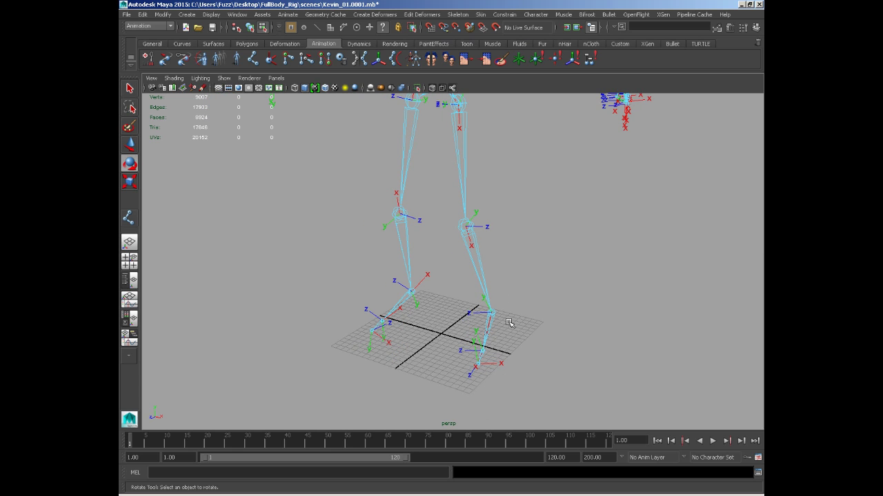
left_click_drag(363, 343, 274, 363, "alt")
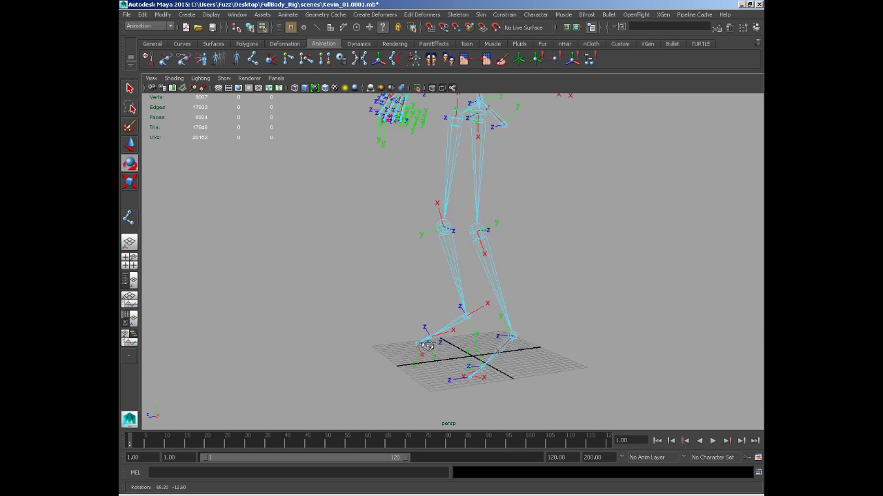
left_click_drag(443, 353, 485, 354, "alt")
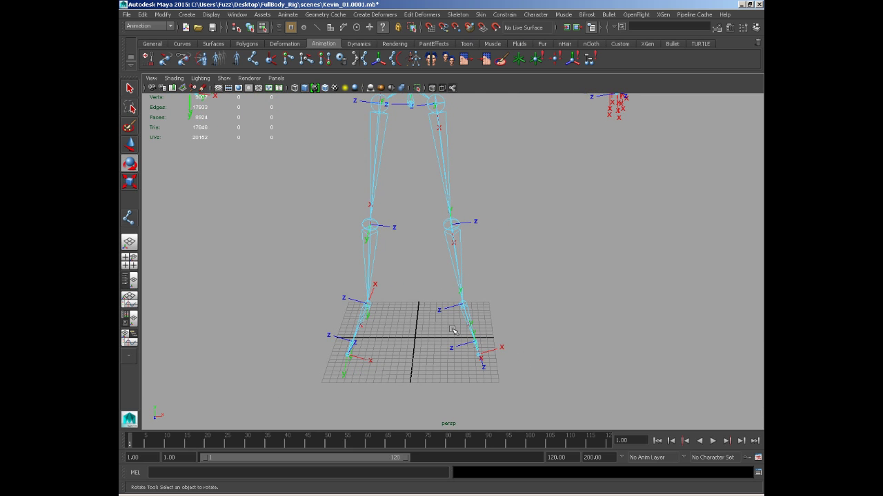
- Examine the local rotation axes of the head, neck, shoulder and arm joints
middle_click_drag(479, 213, 541, 420, "alt")
scroll(507, 317, "up", 2)
left_click_drag(489, 279, 394, 336, "alt")
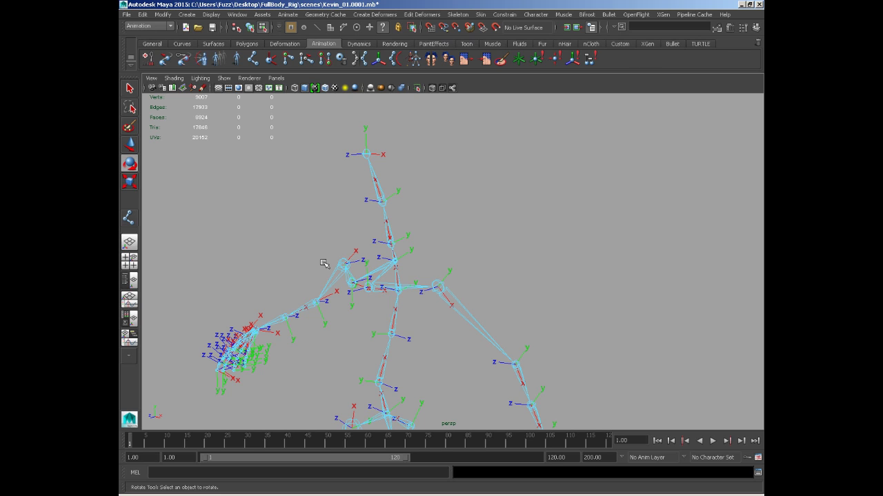
left_click_drag(324, 263, 378, 249, "alt")
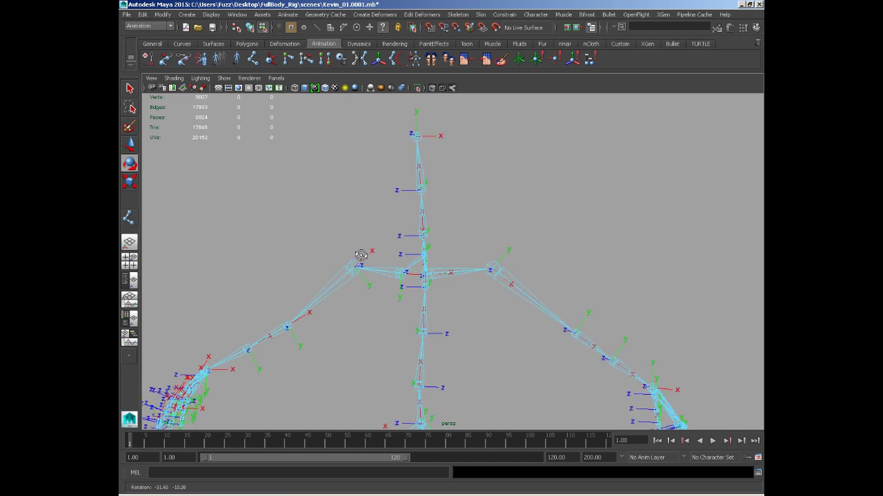
middle_click_drag(360, 256, 384, 239, "alt")
right_click_drag(384, 239, 446, 315, "alt")
middle_click_drag(445, 315, 449, 274, "alt")
right_click_drag(449, 275, 444, 276, "alt")
left_click_drag(443, 276, 383, 260, "alt")
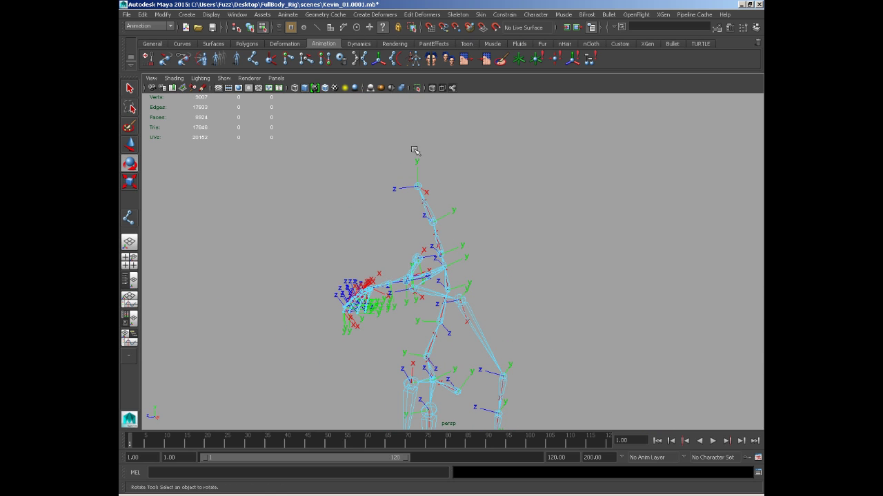
middle_click_drag(407, 152, 401, 164, "alt")
- Box-select the skeleton again in component mode and activate the Rotate tool
right_click_drag(368, 230, 326, 106, "alt")
key("q")
left_click_drag(258, 156, 548, 397)
middle_click_drag(549, 393, 546, 341, "alt")
left_click_drag(447, 213, 379, 213, "alt")
key("e")
- Try rotating the local rotation axis of the joint just below the skull joint, and undo the rotation
middle_click_drag(354, 205, 373, 220, "alt")
right_click_drag(373, 220, 522, 304, "alt")
middle_click_drag(394, 226, 514, 260, "alt")
right_click_drag(514, 260, 546, 279, "alt")
left_click(545, 278)
middle_click_drag(598, 295, 445, 229, "alt")
left_click(451, 327)
left_click_drag(415, 310, 396, 318)
key("ctrl+z")
- Compare the rotation axes of the skull joint and the neck joint by selecting each in turn
left_click(388, 203)
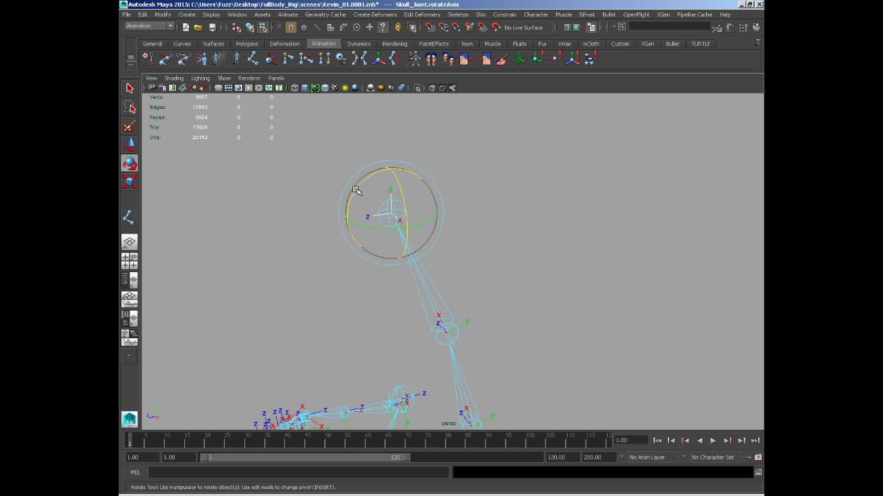
left_click_drag(449, 276, 417, 223, "alt")
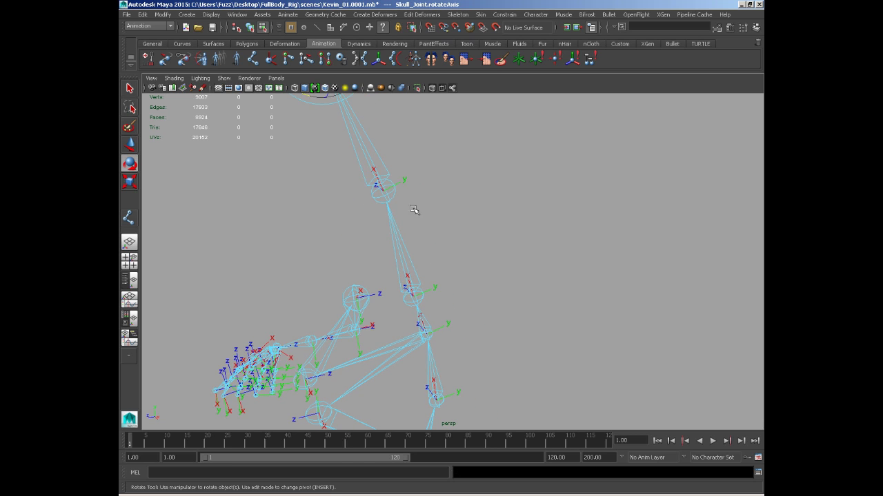
left_click(416, 301)
middle_click_drag(416, 302, 420, 270, "alt")
left_click(420, 269)
middle_click_drag(386, 209, 422, 305, "alt")
left_click_drag(422, 305, 366, 261, "alt")
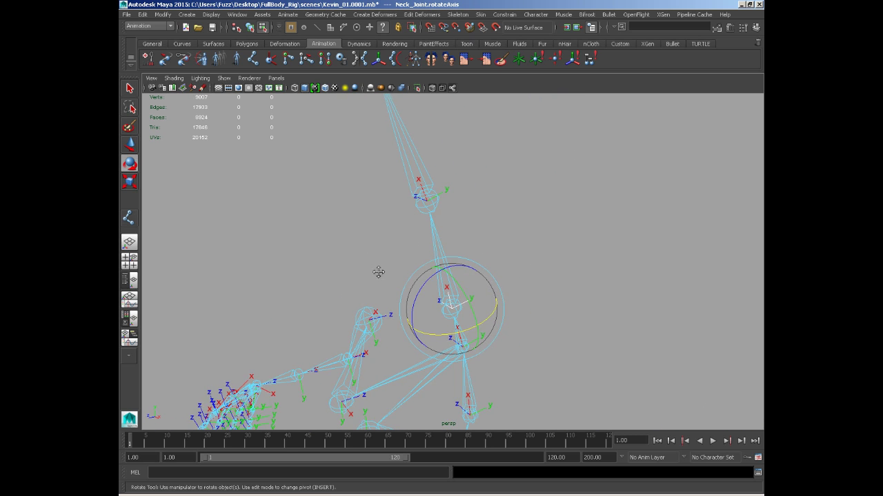
middle_click_drag(380, 273, 391, 288, "alt")
right_click_drag(391, 287, 374, 266, "alt")
middle_click_drag(374, 266, 384, 285, "alt")
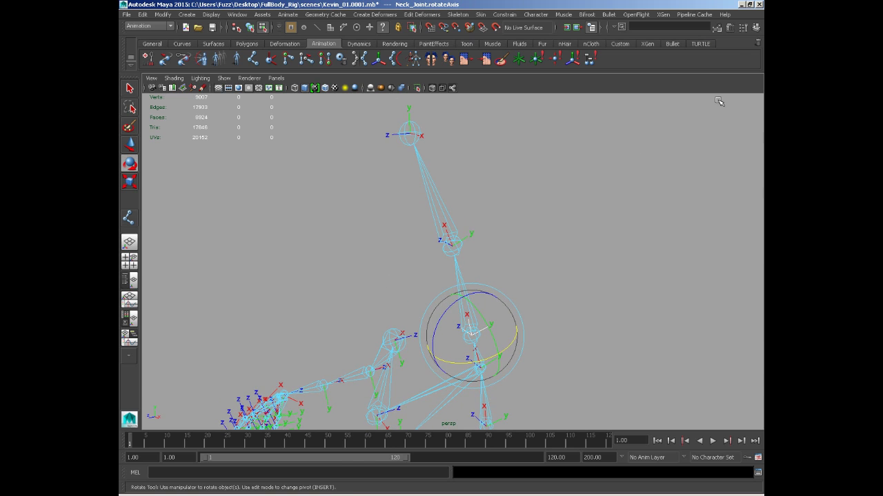
- Review the Rotate tool's settings, including the rotate mode, discrete rotate and step size, and close them
left_click(745, 28)
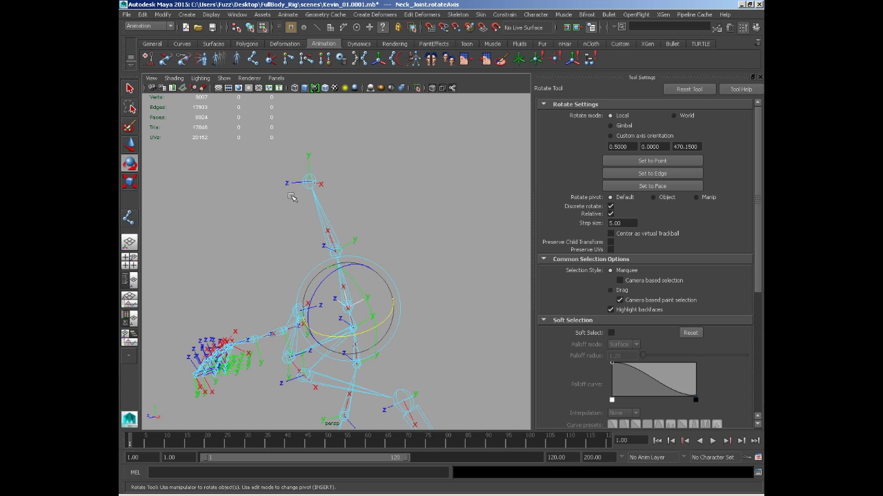
left_click_drag(282, 195, 312, 207, "alt")
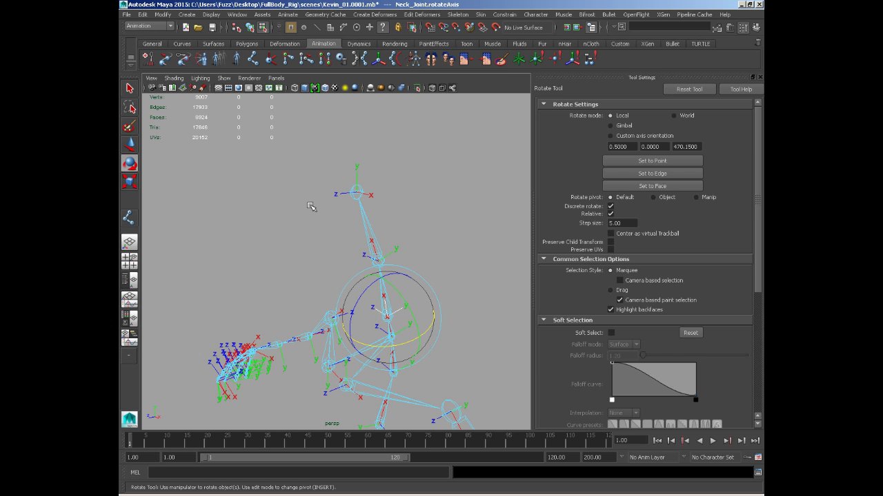
left_click_drag(310, 206, 486, 193, "alt")
left_click(756, 78)
- Rotate the skull joint's local rotation axis so that its X axis points upward
left_click_drag(413, 152, 347, 217, "alt")
middle_click_drag(352, 213, 432, 244, "alt")
scroll(413, 229, "up", 4)
left_click(374, 197)
left_click_drag(395, 205, 483, 201, "alt")
middle_click_drag(521, 196, 460, 207, "alt")
right_click_drag(469, 209, 508, 218, "alt")
left_click_drag(508, 218, 386, 196, "alt")
middle_click_drag(386, 195, 395, 274, "alt")
left_click_drag(428, 231, 416, 217)
right_click_drag(415, 217, 507, 226, "alt")
middle_click_drag(507, 226, 461, 235, "alt")
- Fine-tune the skull joint's rotation axis in the front view so X stands upright, and return to the perspective view
key("space")
left_click_drag(462, 237, 427, 395)
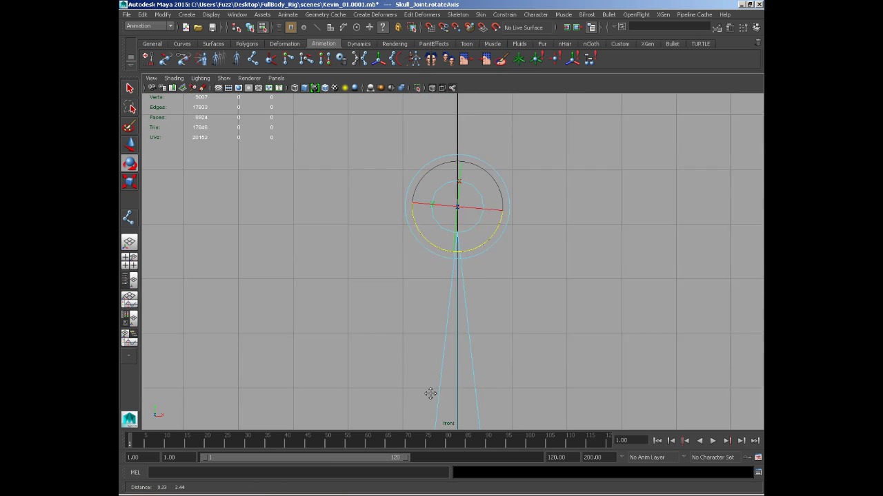
left_click_drag(490, 260, 476, 238)
middle_click_drag(475, 238, 455, 270, "alt")
right_click_drag(455, 269, 572, 367, "alt")
key("space")
left_click_drag(449, 280, 492, 394)
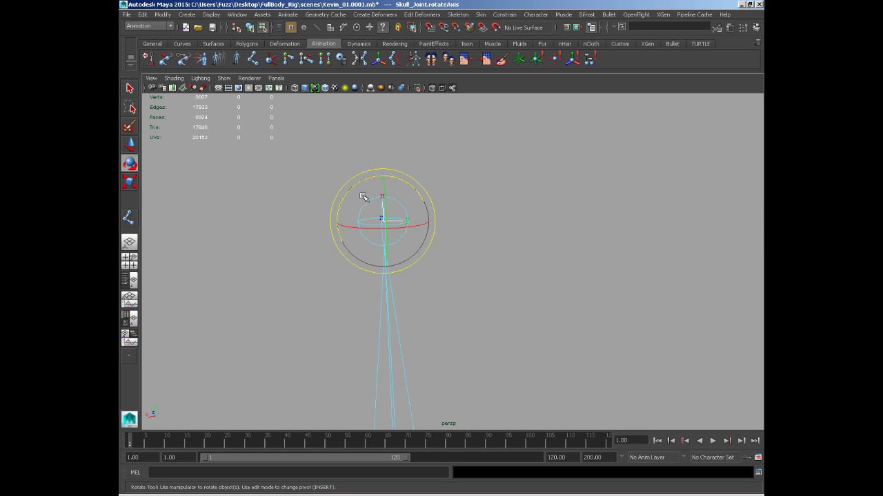
- Check the skull joint's axis orientation against the neck and shoulder joints with the Move and Rotate manipulators
left_click_drag(355, 192, 492, 224, "alt")
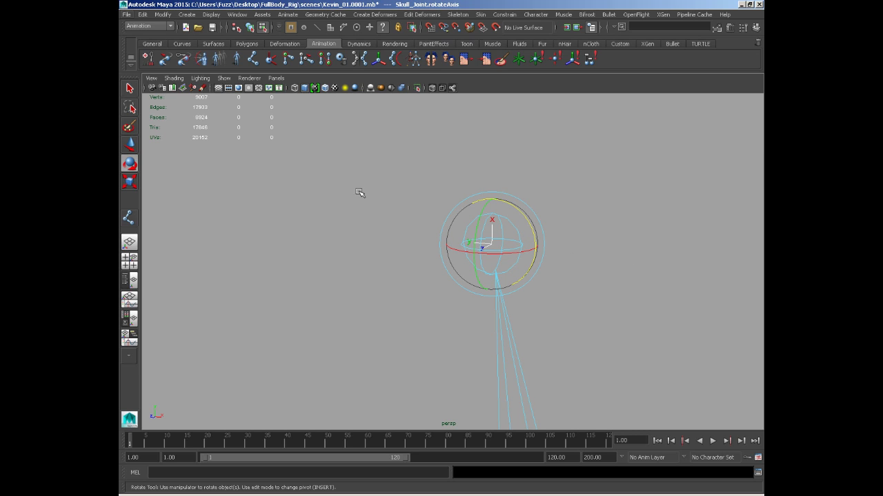
right_click_drag(496, 301, 373, 138, "alt")
middle_click_drag(527, 303, 480, 229, "alt")
right_click_drag(480, 229, 407, 173, "alt")
key("w")
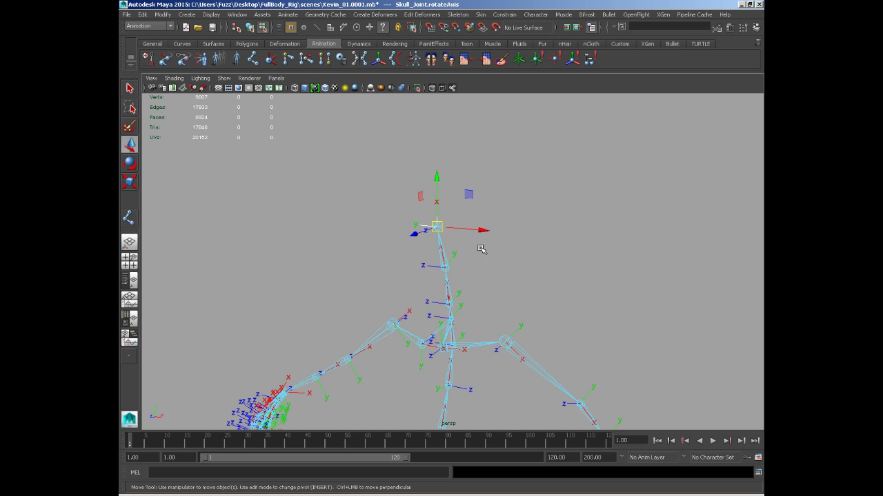
left_click_drag(477, 248, 498, 290, "alt")
key("e")
key("w")
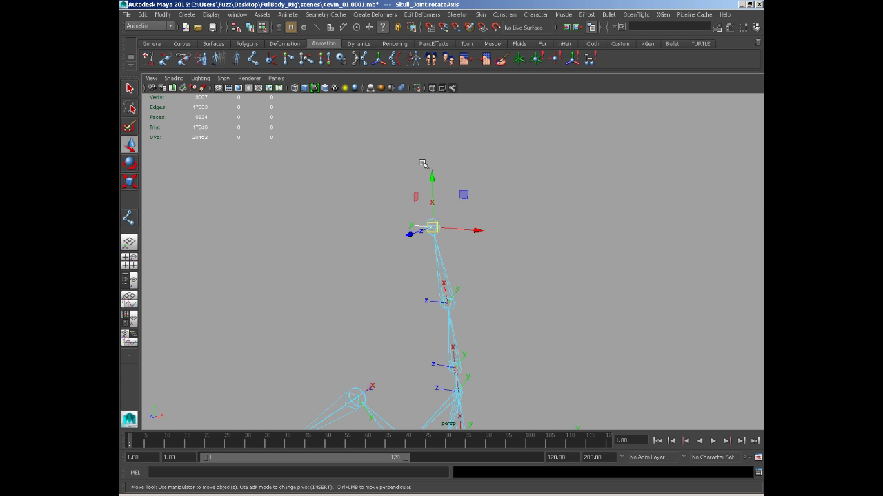
- Undo the last trial edits to the skull joint's rotation axis
key("e")
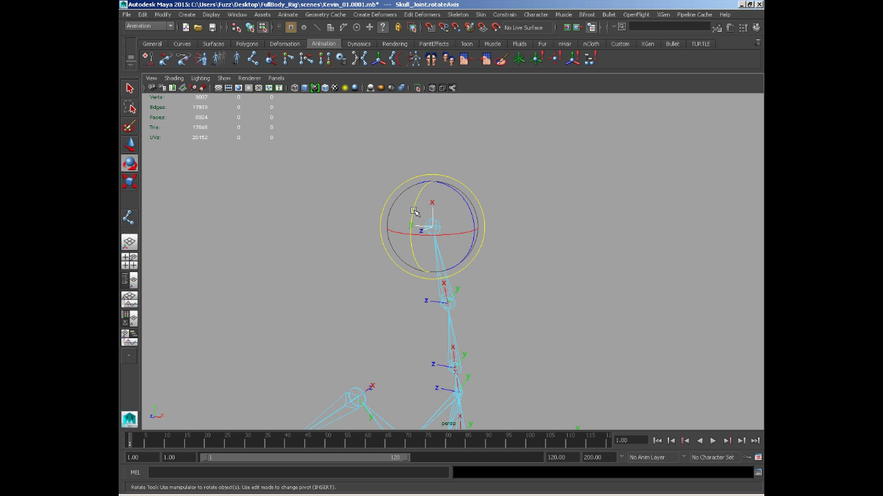
left_click_drag(423, 215, 365, 250, "alt")
left_click(305, 266)
key("ctrl+z")
key("ctrl+z")
key("ctrl+z")
key("ctrl+z")
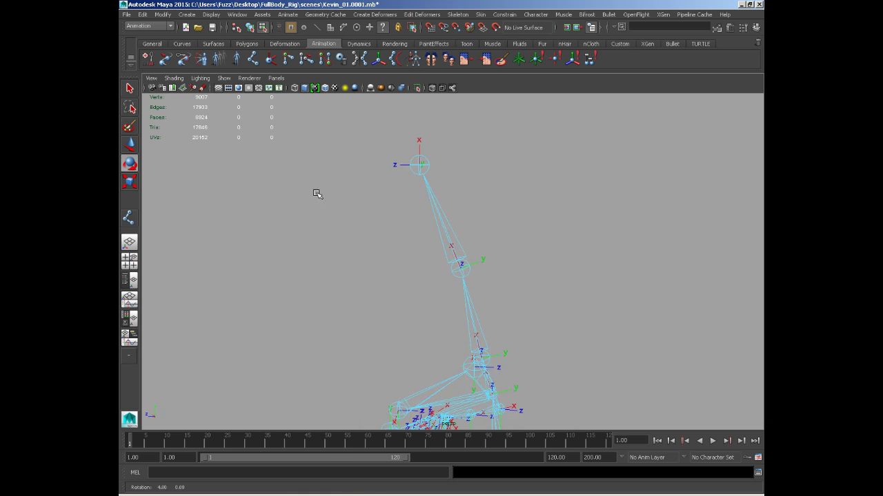
- Examine the skull, head and neck joints' rotation axes from the side and front to compare their Y and Z directions
middle_click_drag(447, 196, 415, 137, "alt")
right_click_drag(415, 137, 439, 233, "alt")
left_click_drag(440, 232, 412, 219, "alt")
middle_click_drag(391, 215, 407, 228, "alt")
left_click(416, 221)
left_click_drag(395, 233, 376, 212, "alt")
right_click_drag(384, 202, 350, 176, "alt")
middle_click_drag(349, 177, 369, 218, "alt")
left_click(358, 223)
mouse_move(407, 226)
left_mouse_down("alt")
mouse_move(481, 233)
mouse_move(404, 229)
left_mouse_up("alt")
right_click_drag(405, 231, 462, 279, "alt")
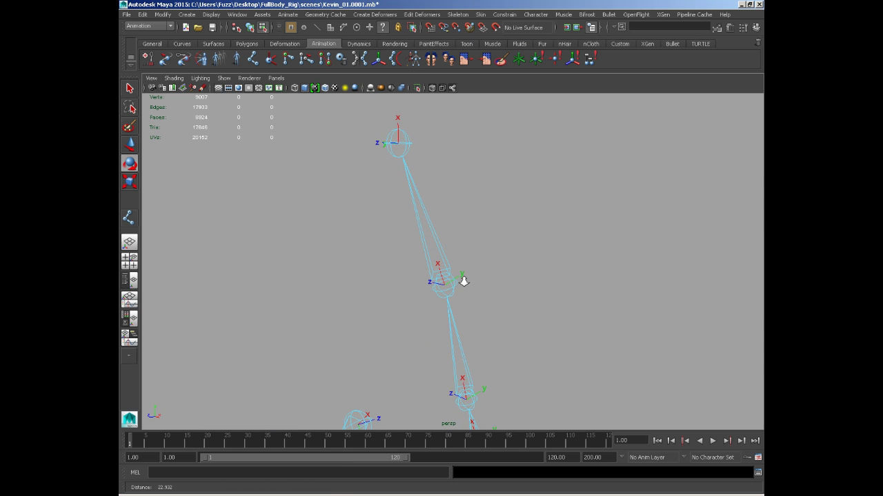
- Rotate the head joint's local rotation axis about X so its Z axis faces forward like the skull joint's
middle_click_drag(463, 279, 442, 232, "alt")
right_click_drag(394, 222, 417, 237, "alt")
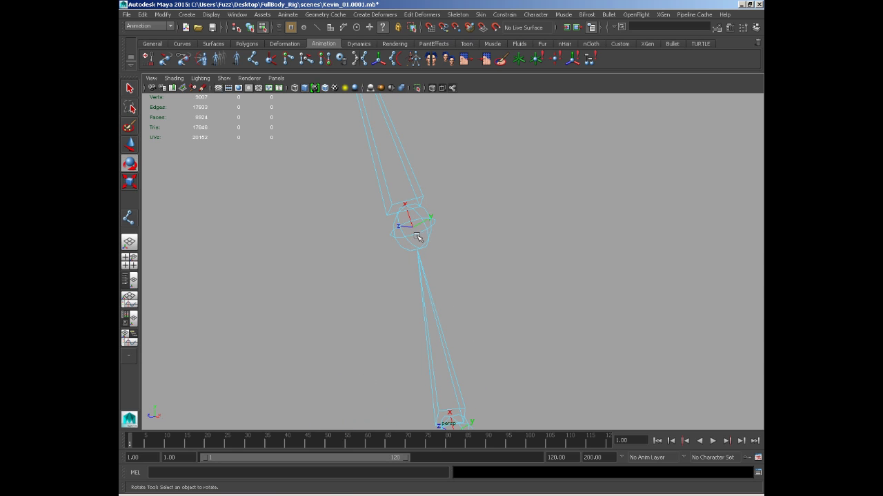
left_click(414, 235)
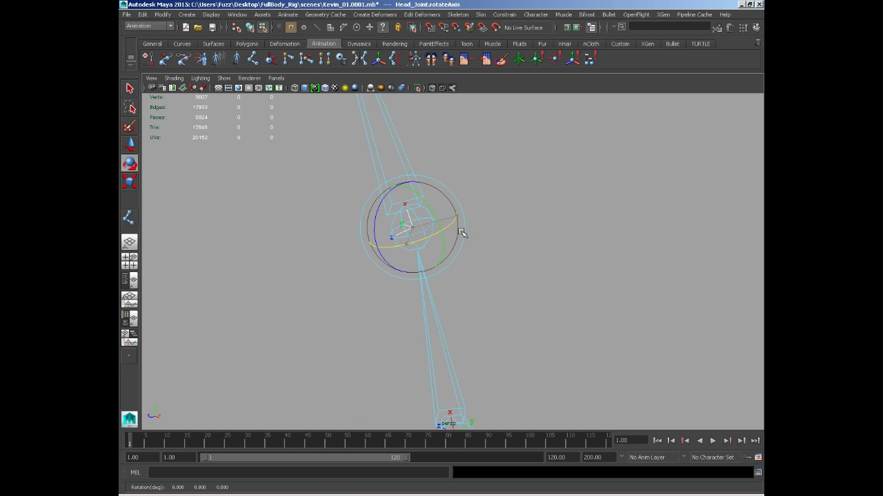
left_click_drag(461, 233, 416, 251, "alt")
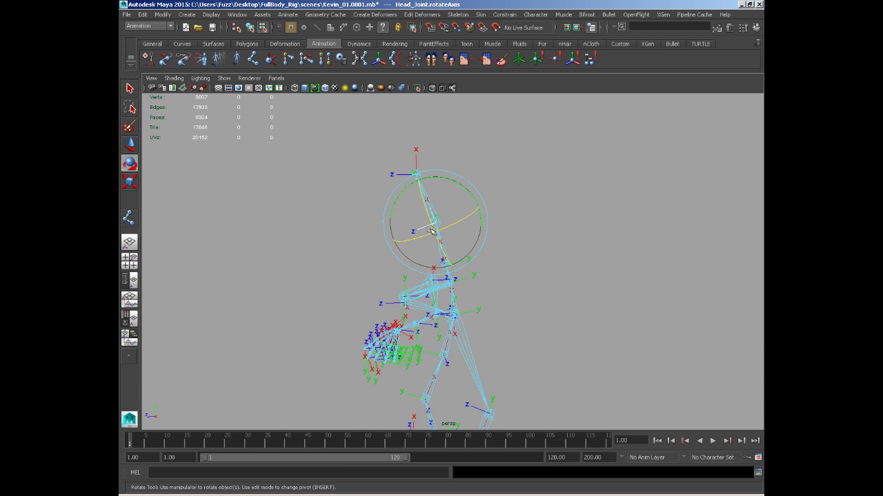
left_click_drag(428, 231, 358, 246, "alt")
left_click(352, 245)
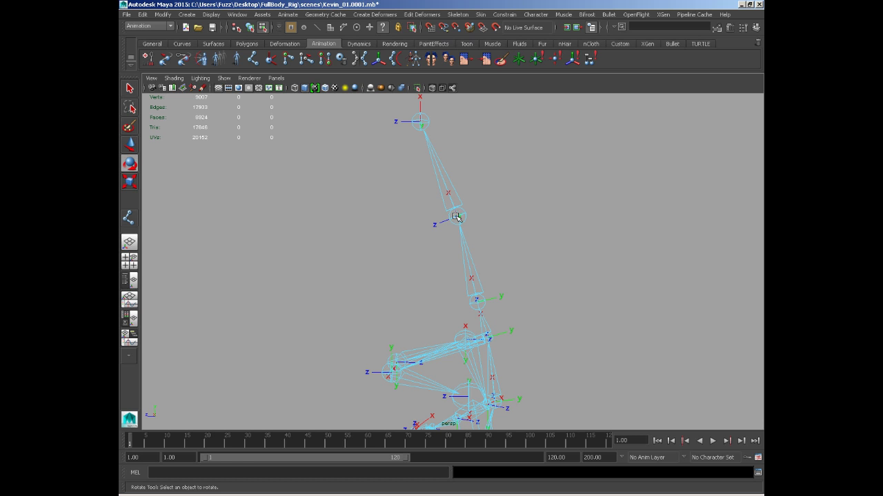
- Check the head joint's rotation axis from the side and in the front view
left_click_drag(322, 269, 451, 238, "alt")
left_click_drag(429, 265, 364, 271, "alt")
left_click_drag(447, 271, 380, 286, "alt")
key("space")
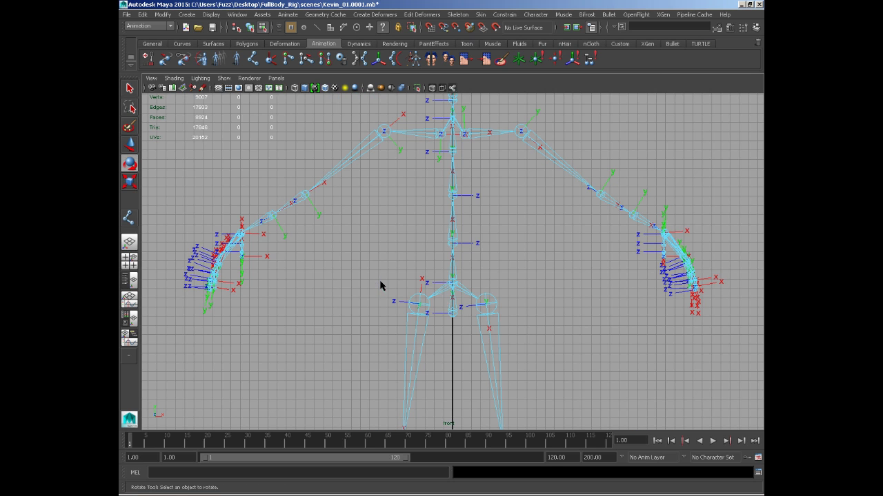
middle_click_drag(424, 284, 416, 473, "alt")
right_click_drag(418, 268, 504, 276, "alt")
middle_click_drag(488, 241, 504, 299, "alt")
right_click_drag(504, 299, 565, 311, "alt")
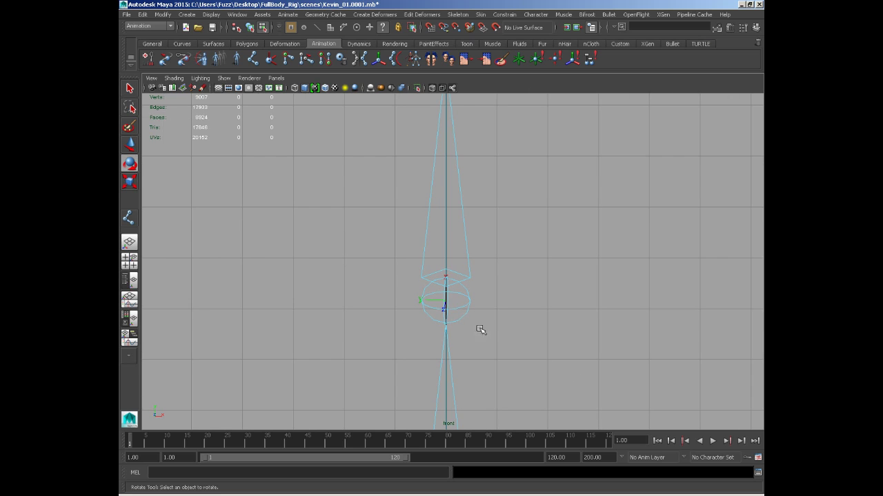
left_click(447, 301)
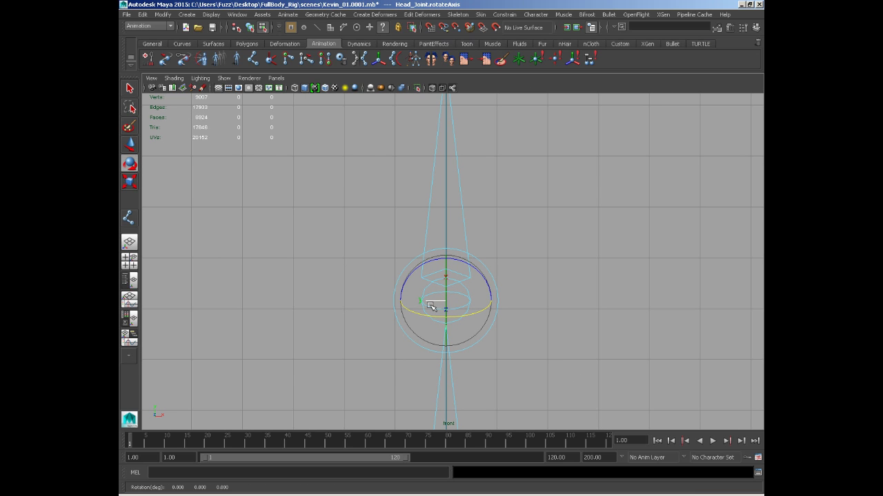
- Rotate the neck joint's rotation axis about X so Y points sideways in the front view, and review the Rotate tool's settings
middle_click_drag(430, 307, 455, 207, "alt")
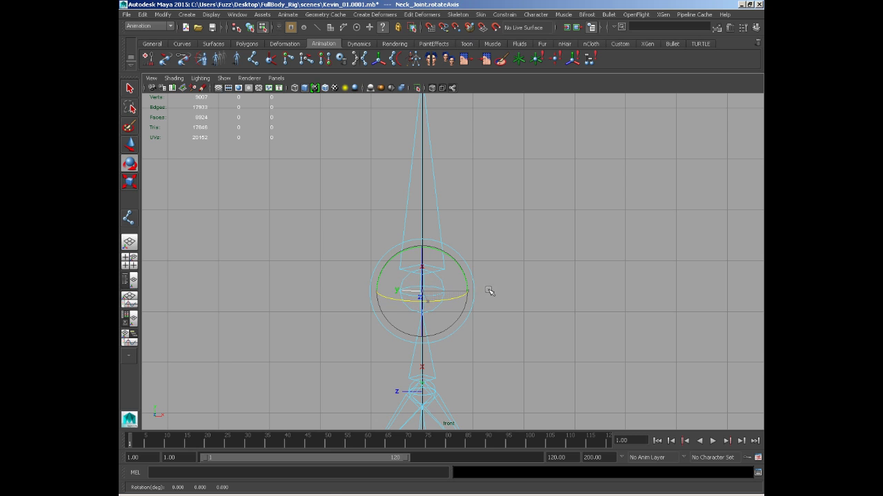
middle_click_drag(491, 291, 487, 228, "alt")
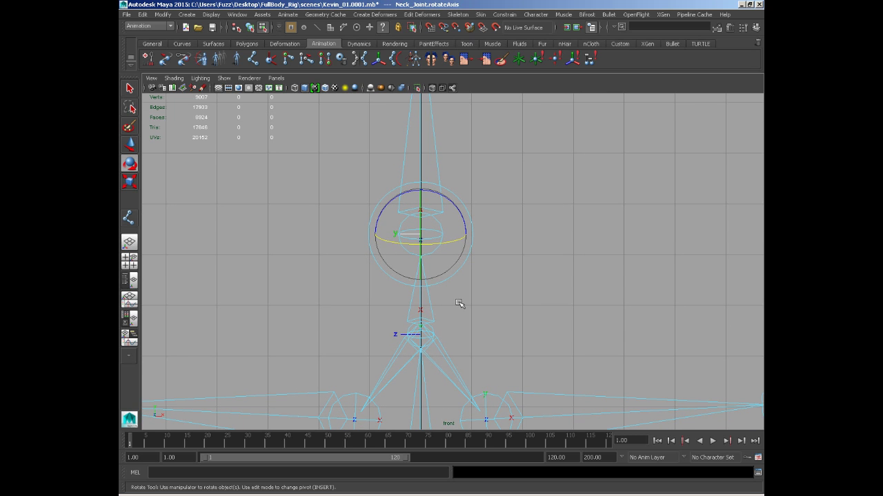
left_click(744, 28)
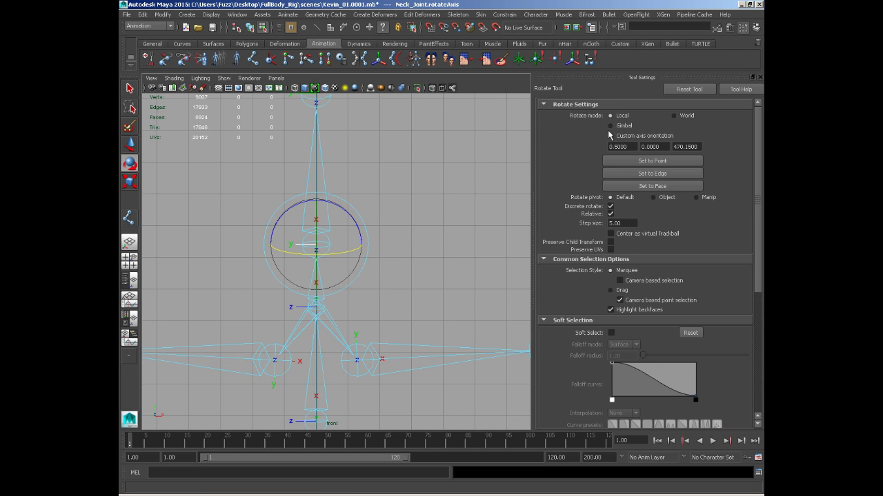
left_click(743, 29)
- Examine the head and neck joints' rotation axes from several angles in the perspective view
key("space")
left_click_drag(495, 166, 487, 151)
right_click_drag(485, 153, 488, 196, "alt")
left_click_drag(488, 195, 385, 221, "alt")
middle_click_drag(385, 220, 418, 247, "alt")
left_click(425, 253)
left_click_drag(470, 257, 449, 244, "alt")
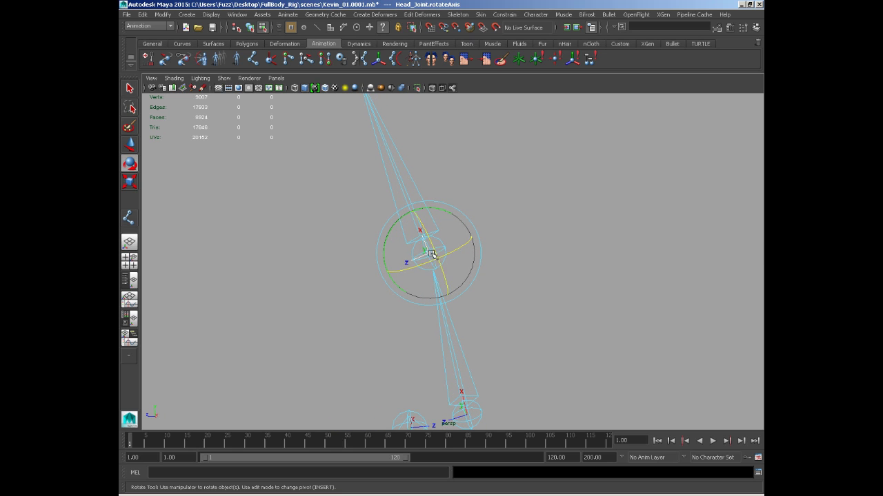
left_click_drag(395, 263, 461, 256, "alt")
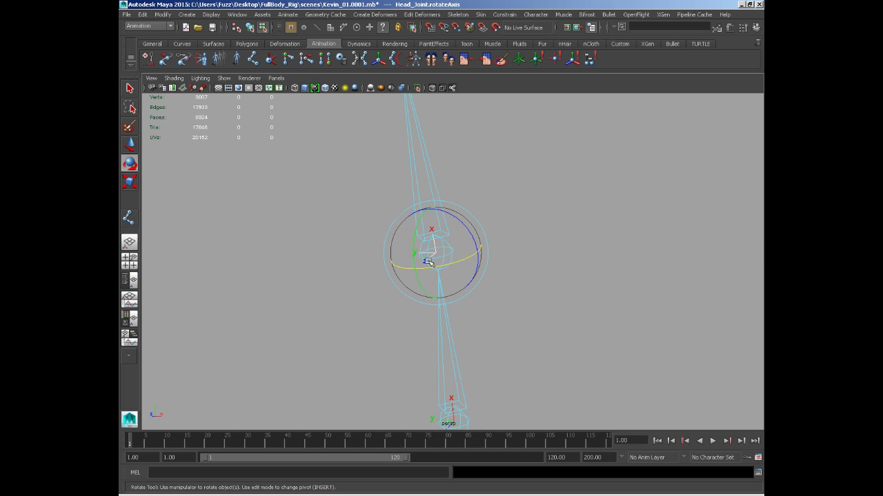
middle_click_drag(447, 266, 430, 282, "alt")
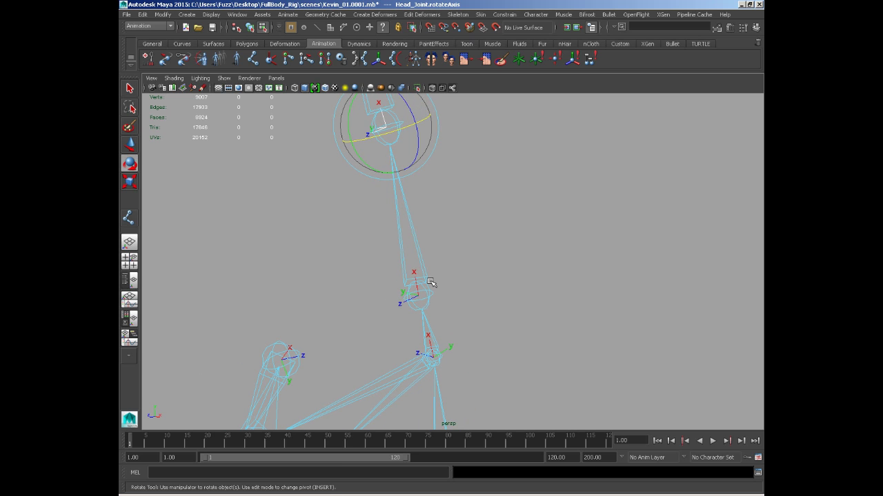
- Fine-tune the neck joint's rotation axis about X and rotate Spine_5_Joint's axis to match it
left_click(416, 295)
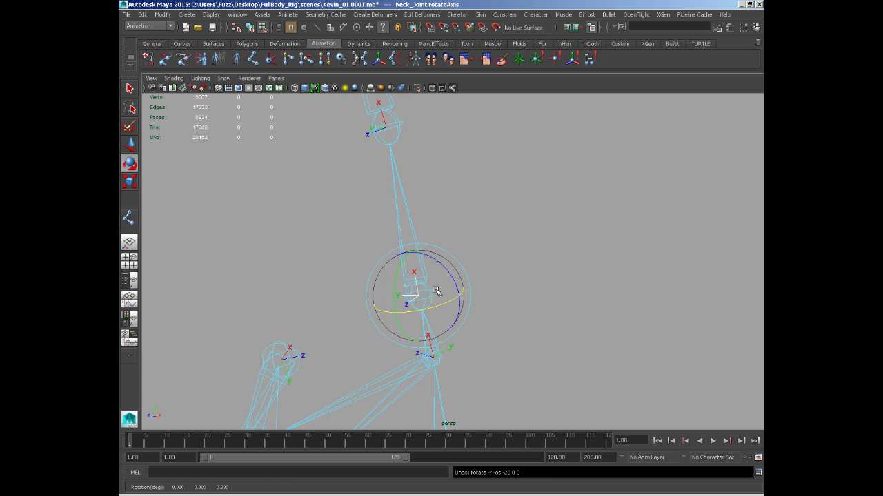
left_click_drag(448, 287, 416, 256, "alt")
left_click(410, 259)
right_click_drag(410, 261, 439, 285, "alt")
left_click(407, 256)
left_click_drag(389, 257, 459, 297, "alt")
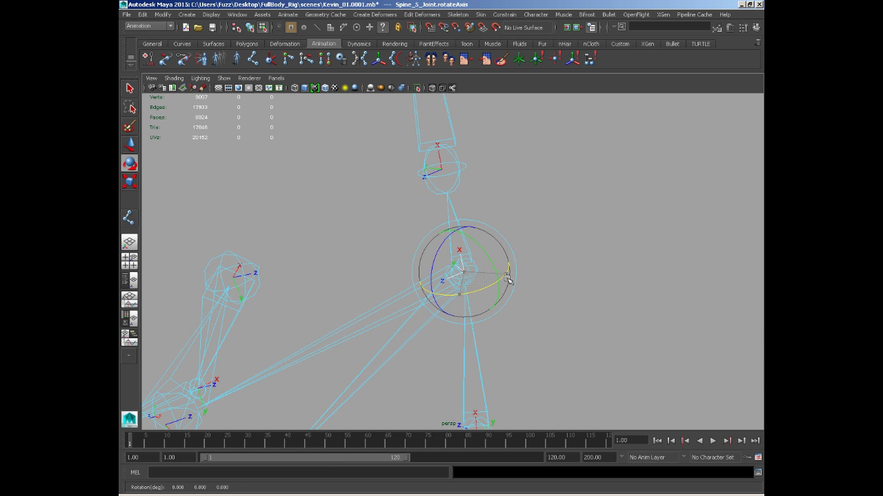
- Rotate the axes of the middle spine joints in the front view so their Y axes point sideways
key("space")
left_click_drag(508, 282, 509, 295)
middle_click_drag(455, 320, 453, 261, "alt")
right_click_drag(453, 260, 570, 365, "alt")
middle_click_drag(474, 214, 440, 246, "alt")
middle_click_drag(464, 293, 427, 191, "alt")
middle_click_drag(422, 386, 436, 193, "alt")
middle_click_drag(421, 345, 442, 204, "alt")
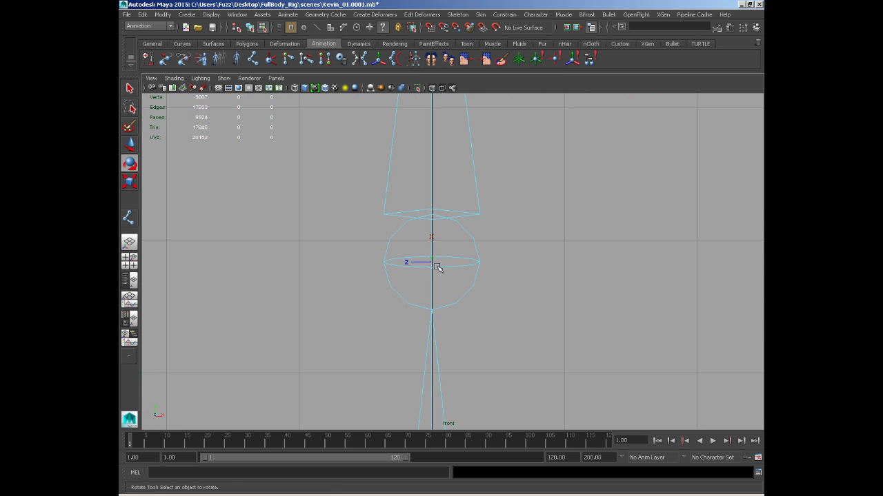
middle_click_drag(476, 413, 448, 114, "alt")
middle_click_drag(448, 413, 417, 206, "alt")
left_click(382, 264)
- Rotate Spine_2_Joint's rotation axis about X to match the spine joints above it
key("space")
left_click_drag(413, 253, 412, 230)
key("f")
scroll(486, 305, "down", 6)
key("space")
scroll(476, 276, "down", 5)
middle_click_drag(441, 376, 429, 172, "alt")
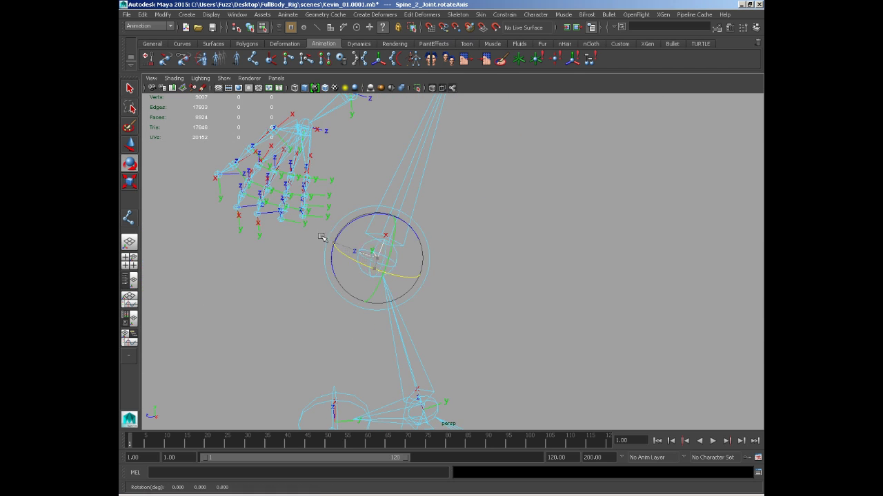
key("space")
left_click_drag(369, 254, 372, 293)
key("f")
scroll(467, 248, "down", 10)
middle_click_drag(467, 380, 433, 240, "alt")
- Rotate the remaining lowest spine joint's axis about X so Y points sideways and Z faces forward
key("space")
left_click_drag(433, 240, 432, 217)
middle_click_drag(434, 324, 436, 197, "alt")
left_click(436, 196)
key("f")
middle_click_drag(508, 331, 468, 275, "alt")
left_click_drag(398, 222, 451, 224)
key("space")
key("f")
left_click_drag(452, 271, 464, 238)
key("space")
left_click_drag(479, 252, 455, 239, "alt")
middle_click_drag(559, 413, 452, 245, "alt")
- Rotate the ROOT joint's rotation axis so Y points sideways in line with the spine joints, checking it in the front view
left_click(497, 288)
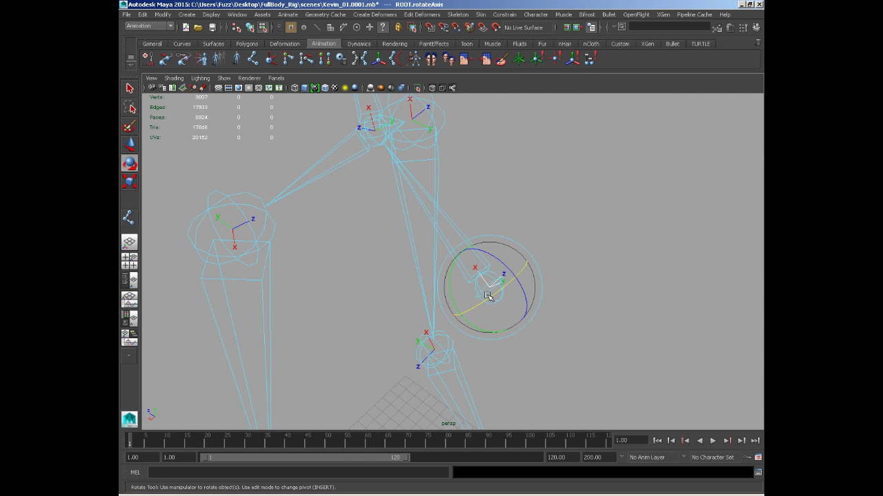
key("space")
left_click_drag(534, 258, 533, 270)
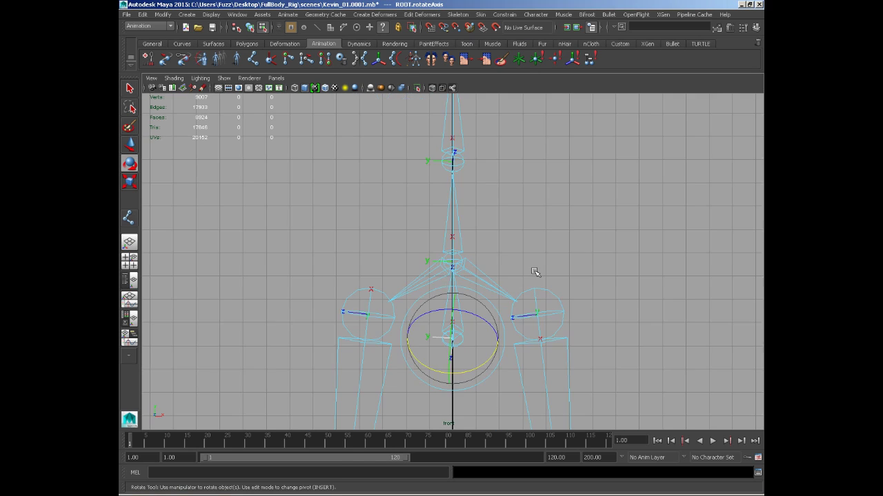
middle_click_drag(496, 294, 476, 276, "alt")
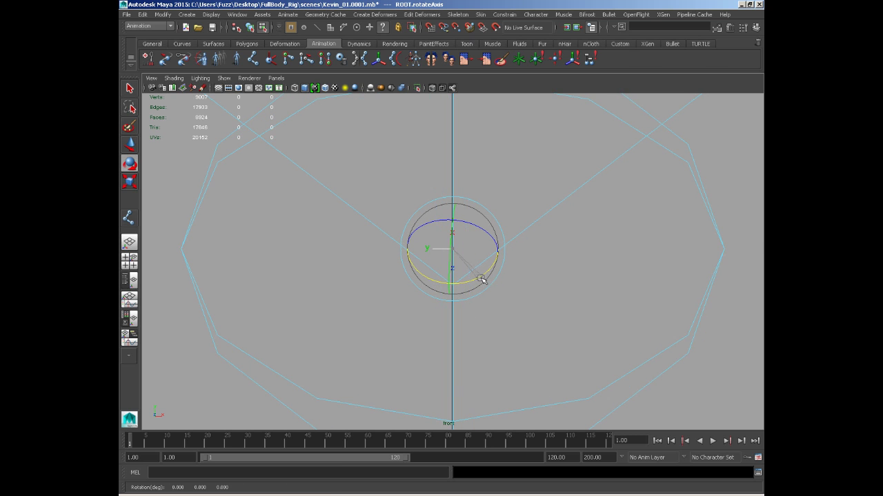
right_click_drag(484, 272, 420, 231, "alt")
key("space")
left_click_drag(490, 258, 486, 243)
right_click_drag(487, 250, 415, 202, "alt")
middle_click_drag(415, 200, 394, 300, "alt")
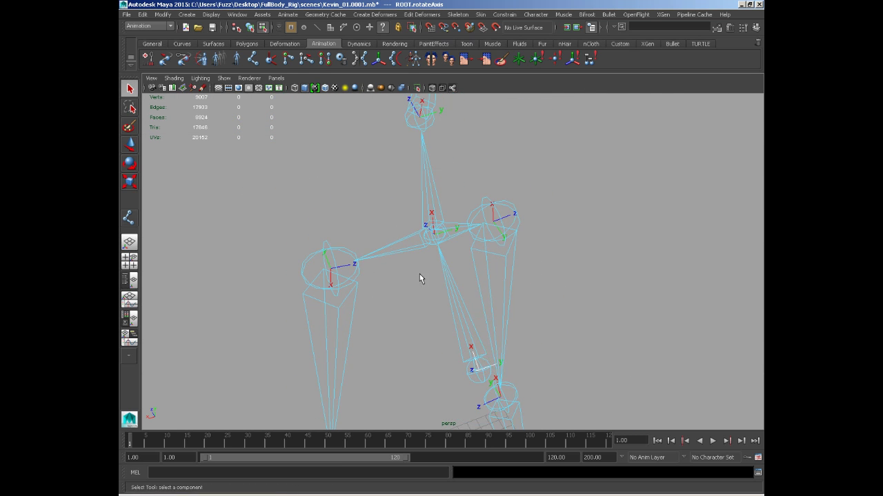
- Examine the rotation axes of the leg, foot and arm joints from several angles for inconsistent directions
left_click_drag(421, 279, 473, 303, "alt")
middle_click_drag(509, 368, 441, 167, "alt")
scroll(490, 293, "down", 4)
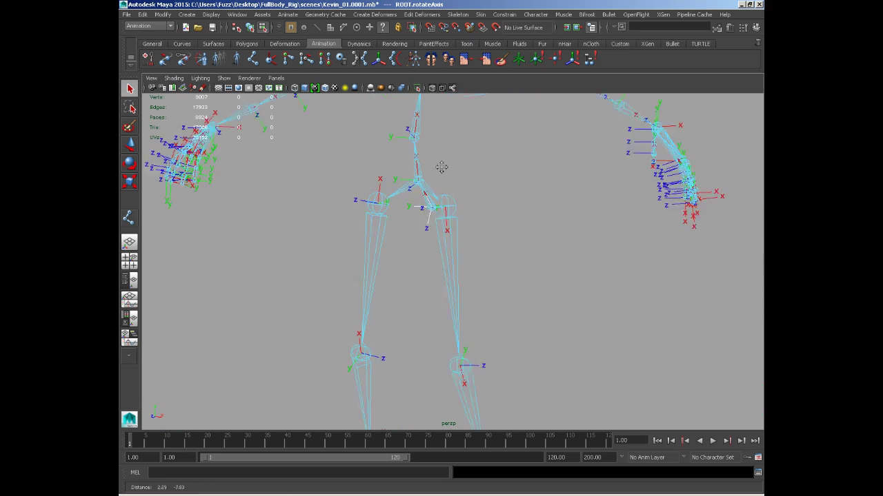
left_click_drag(441, 166, 497, 168, "alt")
right_click_drag(496, 167, 425, 139, "alt")
left_click_drag(424, 138, 511, 274, "alt")
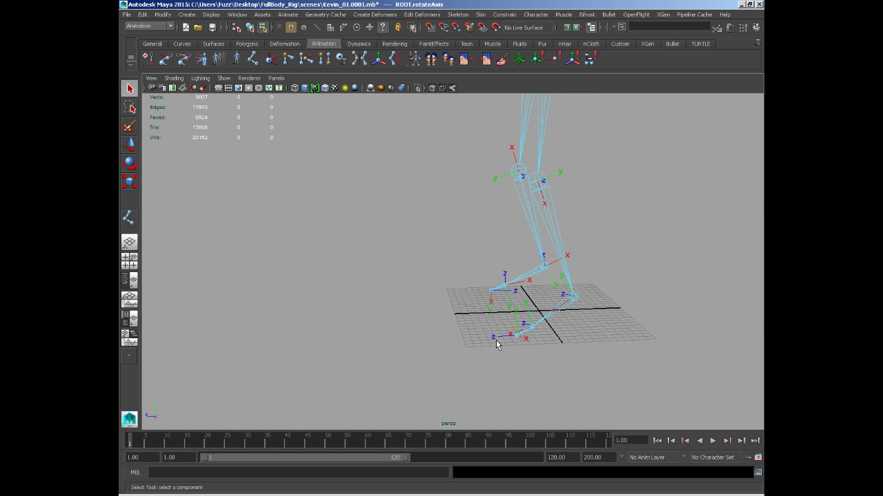
left_click_drag(511, 274, 520, 335, "alt")
middle_click_drag(498, 181, 431, 270, "alt")
scroll(419, 135, "down", 2)
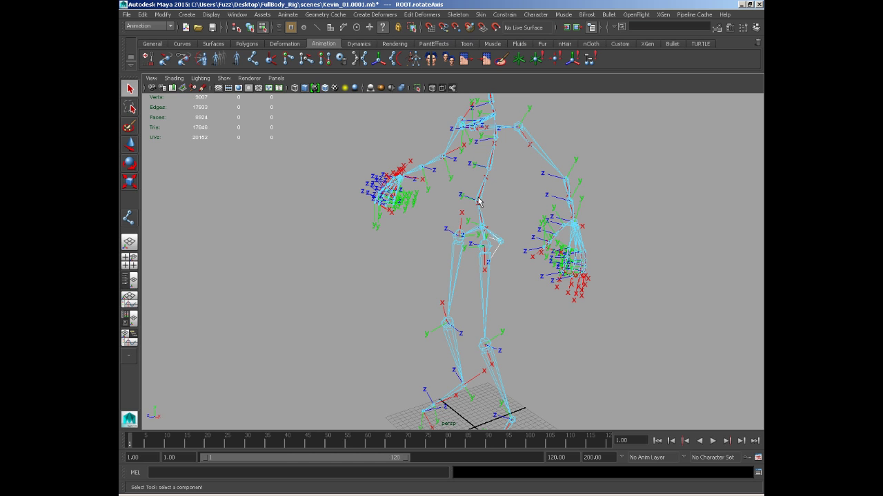
scroll(477, 202, "down", 2)
- Rotate the left thigh joint's rotation axis about X so Y points outward in the front view
middle_click_drag(477, 201, 456, 127, "alt")
right_click_drag(431, 180, 493, 225, "alt")
middle_click_drag(468, 222, 473, 371, "alt")
right_click_drag(426, 222, 571, 333, "alt")
middle_click_drag(465, 202, 449, 224, "alt")
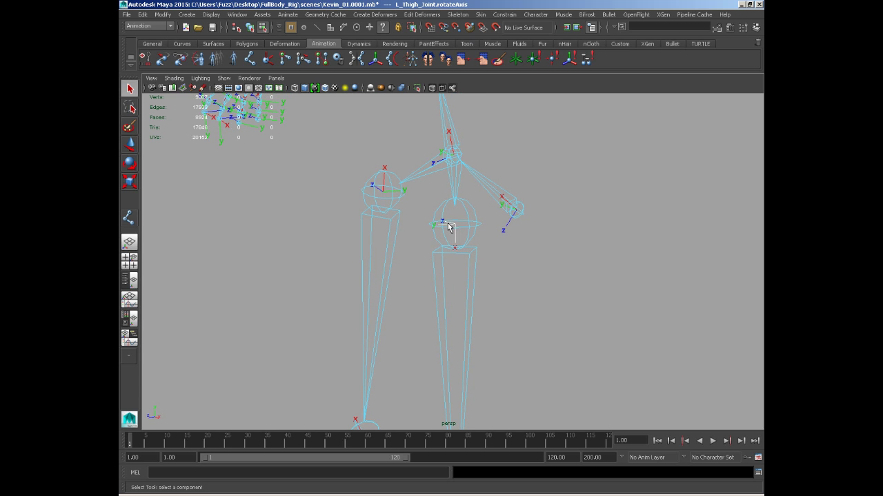
left_click_drag(448, 227, 476, 258, "alt")
key("w")
key("e")
key("space")
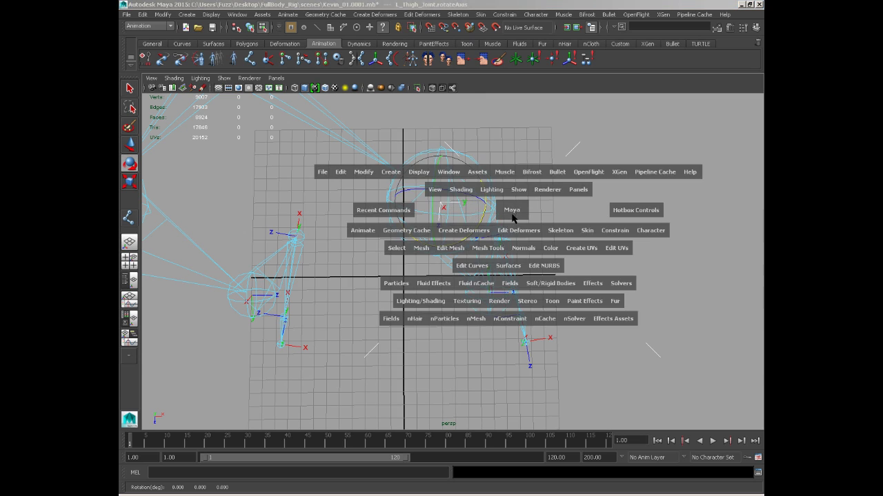
left_click_drag(512, 212, 512, 227)
middle_click_drag(548, 221, 478, 229, "alt")
left_click(524, 229)
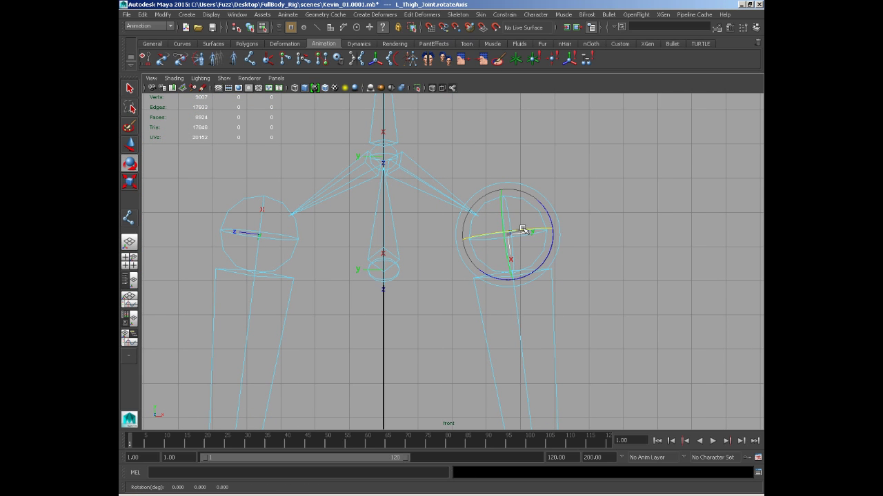
- Rotate the left knee joint's rotation axis about X so Y points outward like the left thigh's
middle_click_drag(530, 279, 485, 41, "alt")
middle_click_drag(555, 417, 491, 143, "alt")
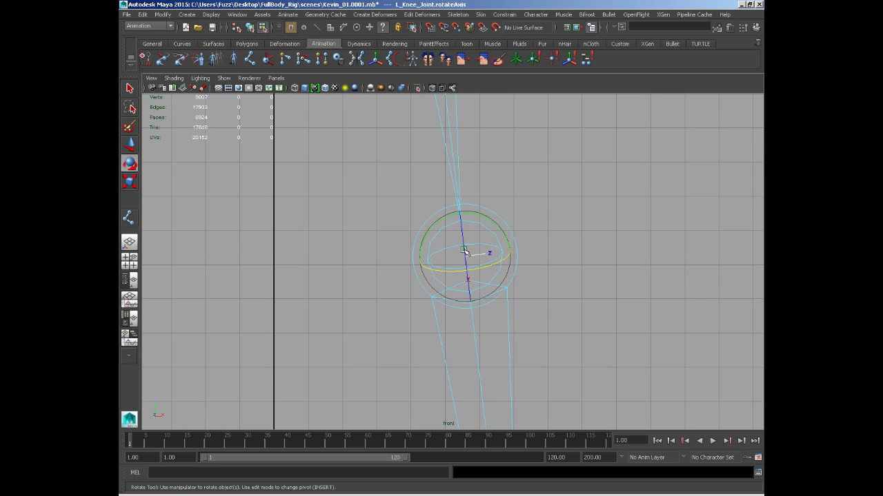
key("space")
left_click_drag(464, 250, 390, 225)
key("f")
left_click_drag(504, 335, 394, 178, "alt")
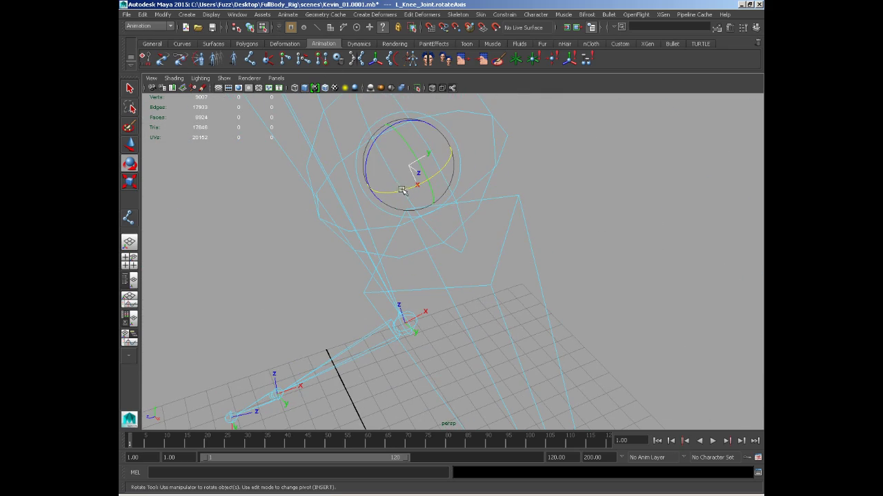
key("space")
left_click(338, 215)
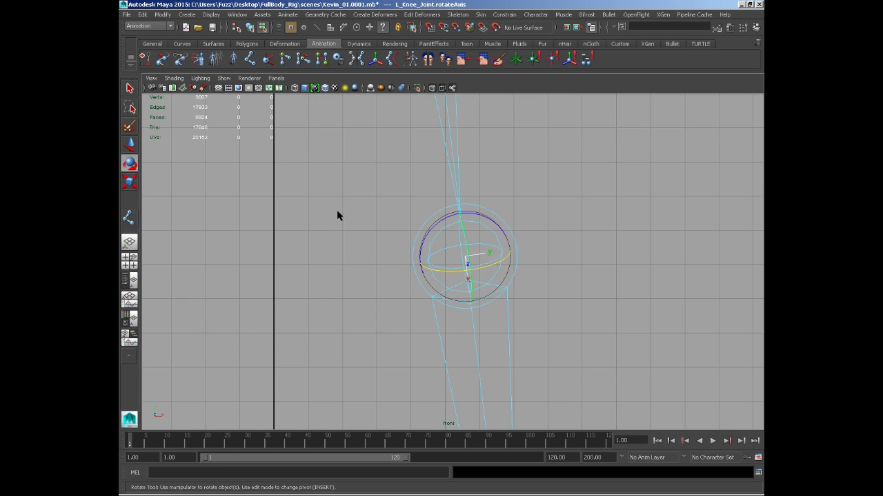
- Compare the left and right leg joints' rotation axes with the spine and arms in the front view
middle_click_drag(531, 342, 515, 308, "alt")
right_click_drag(516, 307, 384, 113, "alt")
middle_click_drag(424, 116, 458, 297, "alt")
right_click_drag(475, 251, 448, 217, "alt")
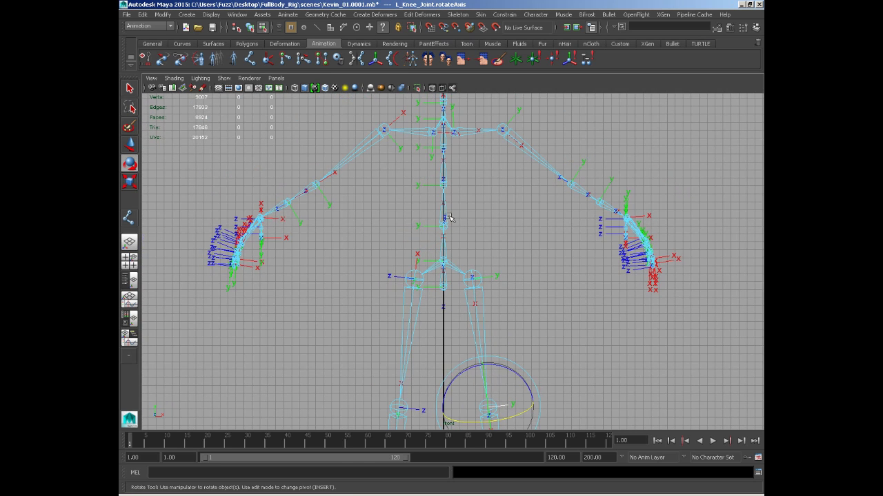
middle_click_drag(508, 308, 425, 151, "alt")
right_click_drag(364, 240, 410, 272, "alt")
middle_click_drag(409, 272, 438, 272, "alt")
right_click_drag(380, 161, 366, 211, "alt")
right_click_drag(410, 317, 341, 186, "alt")
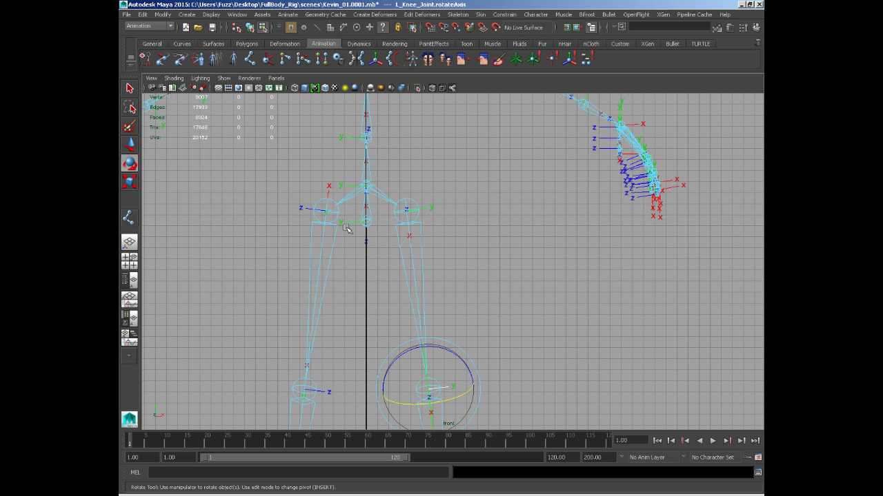
- Examine the left foot joints' rotation axes against the knees, hips and spine in the front and perspective views
middle_click_drag(388, 201, 412, 288, "alt")
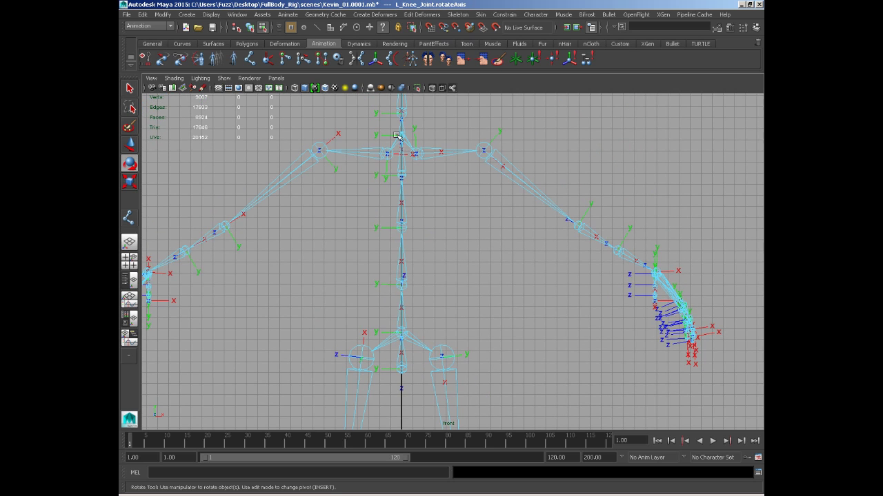
middle_click_drag(441, 248, 418, 158, "alt")
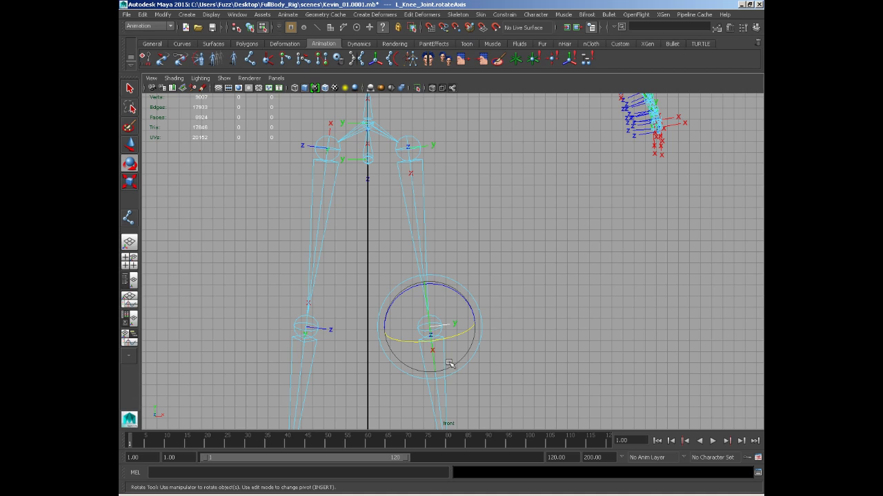
middle_click_drag(448, 363, 419, 195, "alt")
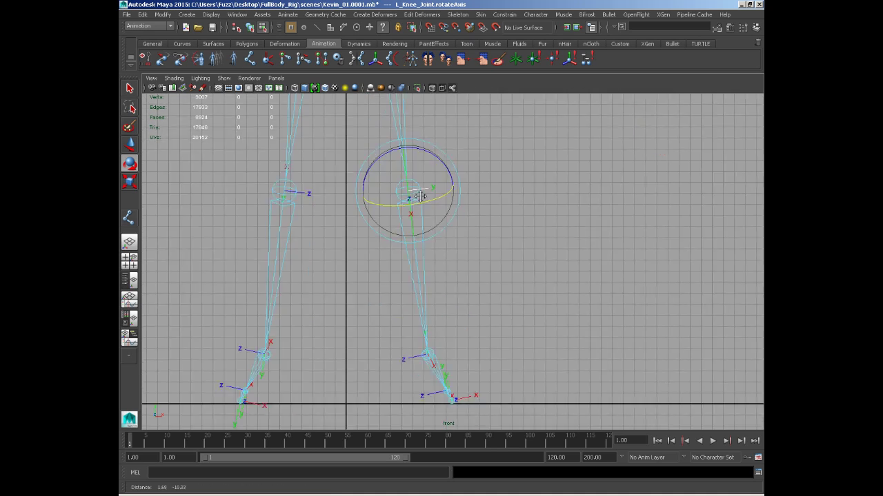
right_click_drag(420, 195, 417, 364, "alt")
middle_click_drag(418, 364, 425, 203, "alt")
key("space")
left_click_drag(425, 202, 425, 175)
right_click_drag(431, 207, 418, 288, "alt")
middle_click_drag(418, 287, 359, 110, "alt")
right_click_drag(359, 110, 541, 376, "alt")
middle_click_drag(533, 241, 542, 335, "alt")
- Rotate the left heel joint's rotation axis so X points along the foot, Y points outward and Z points up
left_click(443, 210)
left_click_drag(444, 210, 432, 278, "alt")
key("f")
right_click_drag(432, 277, 373, 234, "alt")
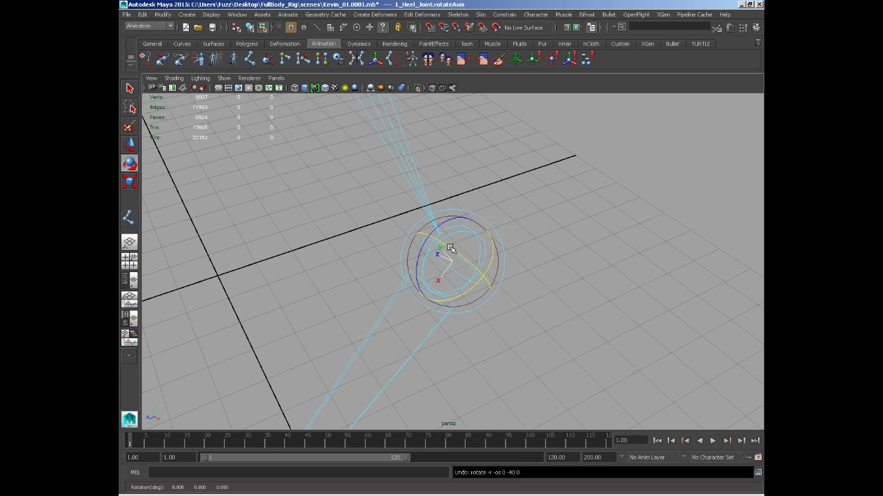
left_click_drag(491, 292, 507, 258, "alt")
key("space")
key("f")
right_click_drag(506, 258, 491, 241, "alt")
key("space")
left_click_drag(468, 226, 467, 206)
left_click_drag(467, 207, 449, 187, "alt")
left_click_drag(453, 220, 447, 222)
left_click_drag(447, 222, 407, 231, "alt")
middle_click_drag(407, 231, 413, 223, "alt")
right_click_drag(413, 223, 464, 239, "alt")
left_click_drag(464, 239, 485, 205, "alt")
- Rotate the left toe joint's rotation axis so Y points outward and Z points up, like the left heel's
left_click(490, 253)
left_click_drag(545, 210, 387, 182, "alt")
left_click(400, 292)
left_click_drag(400, 293, 525, 312, "alt")
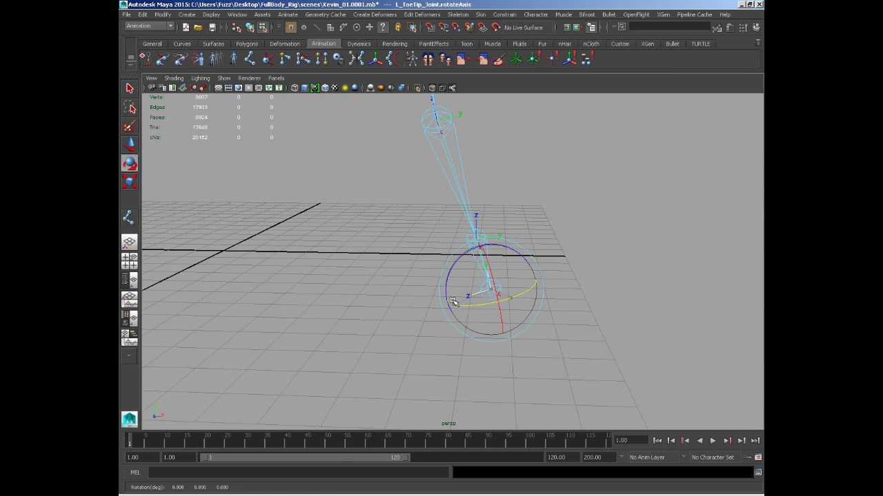
left_click_drag(444, 300, 494, 290, "alt")
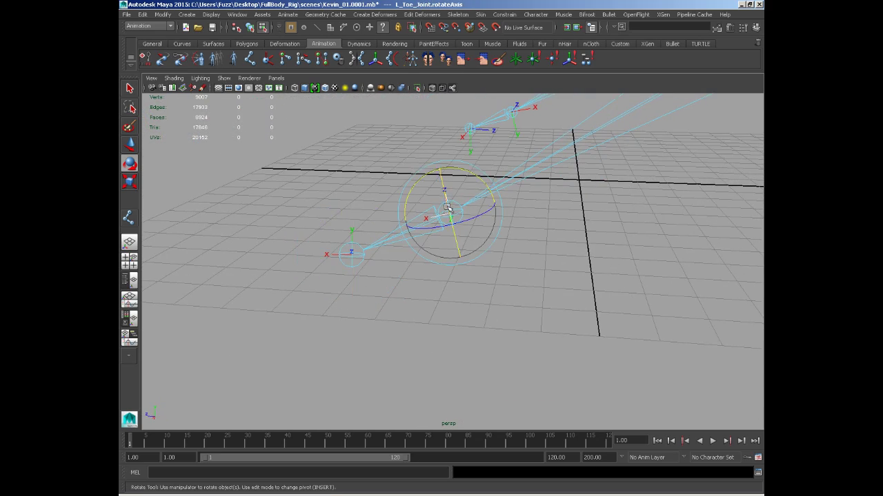
left_click_drag(491, 202, 512, 218, "alt")
- Straighten the left toe tip joint's rotation axis in the front view so X points forward and Y points up
scroll(513, 218, "up", 5)
left_click_drag(453, 253, 604, 235, "alt")
left_click(444, 258)
key("space")
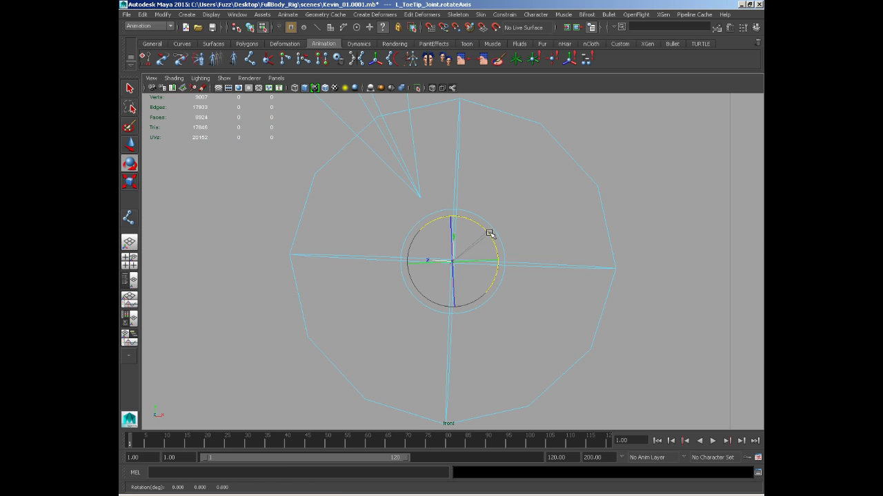
left_click_drag(488, 232, 490, 235)
right_click_drag(491, 235, 586, 472, "alt")
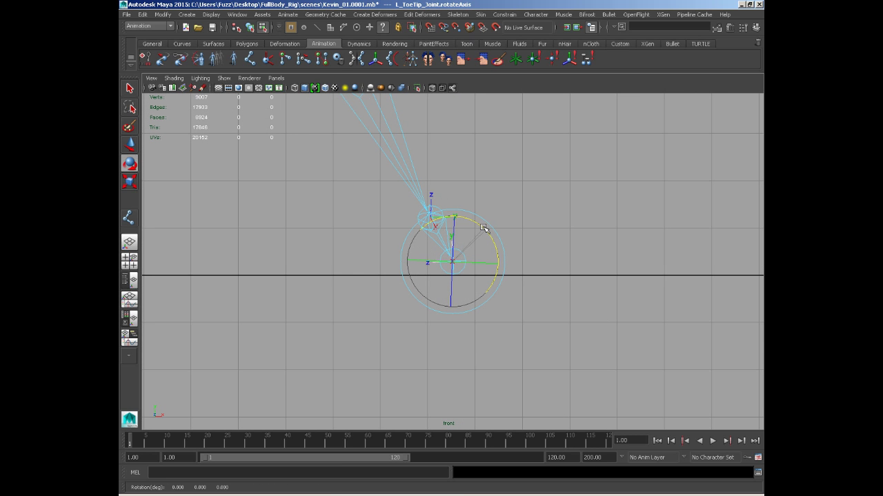
- Rotate the right thigh joint's rotation axis so X points down the leg like the left thigh's
key("space")
left_click_drag(527, 338, 525, 325)
middle_click_drag(525, 325, 522, 339, "alt")
right_click_drag(523, 340, 398, 165, "alt")
left_click_drag(397, 165, 359, 172, "alt")
middle_click_drag(359, 173, 461, 276, "alt")
left_click_drag(461, 276, 422, 159, "alt")
middle_click_drag(422, 159, 395, 381, "alt")
left_click_drag(394, 381, 375, 232, "alt")
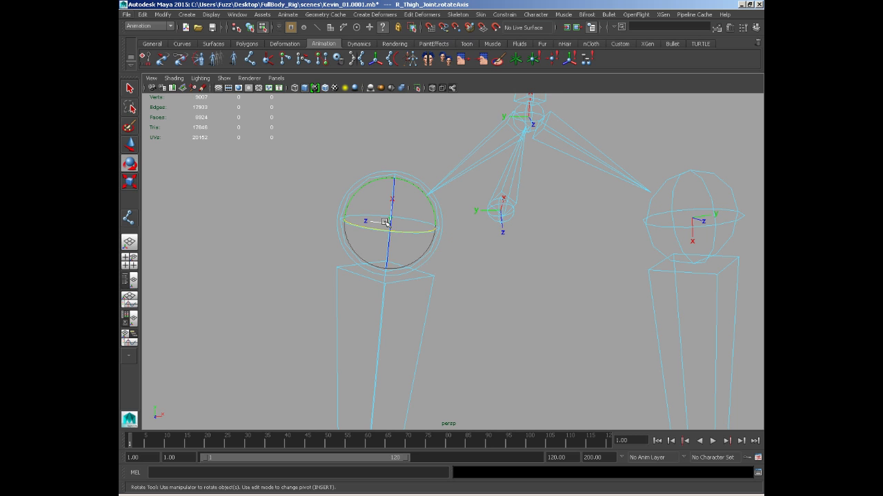
key("space")
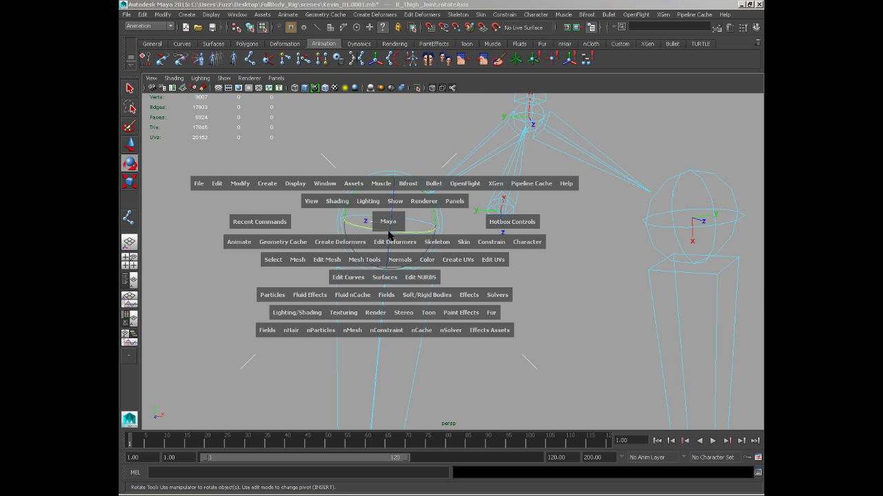
left_click_drag(388, 231, 391, 266)
key("f")
mouse_move(414, 204)
right_mouse_down("alt")
mouse_move(396, 197)
mouse_move(409, 210)
right_mouse_up("alt")
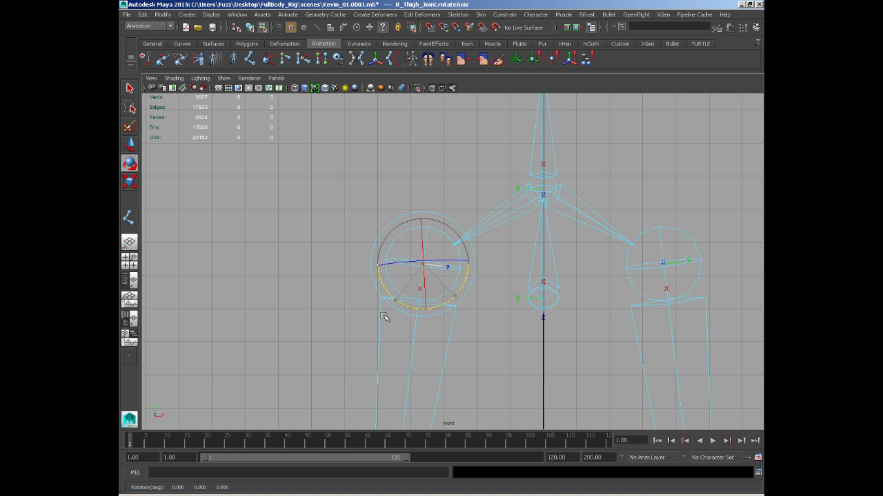
- Rotate the right knee joint's rotation axis so X points down the leg and Y points the same way as the left knee's
middle_click_drag(414, 269, 390, 191, "alt")
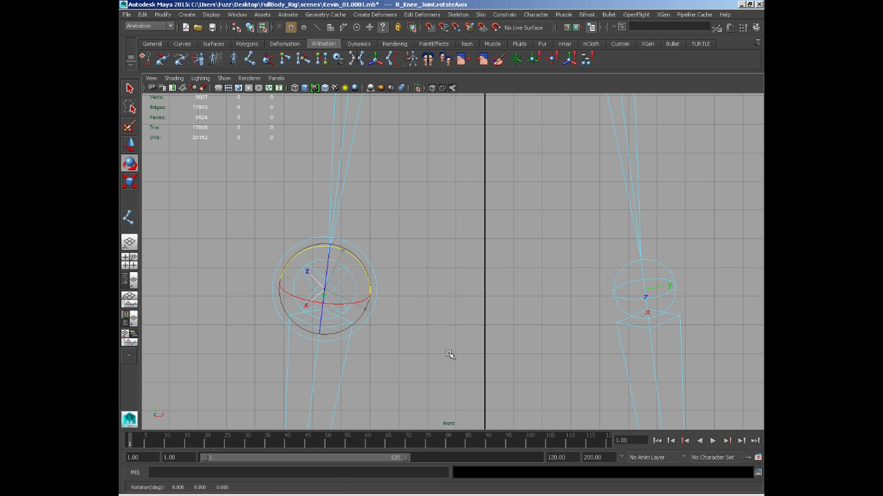
middle_click_drag(398, 342, 422, 324, "alt")
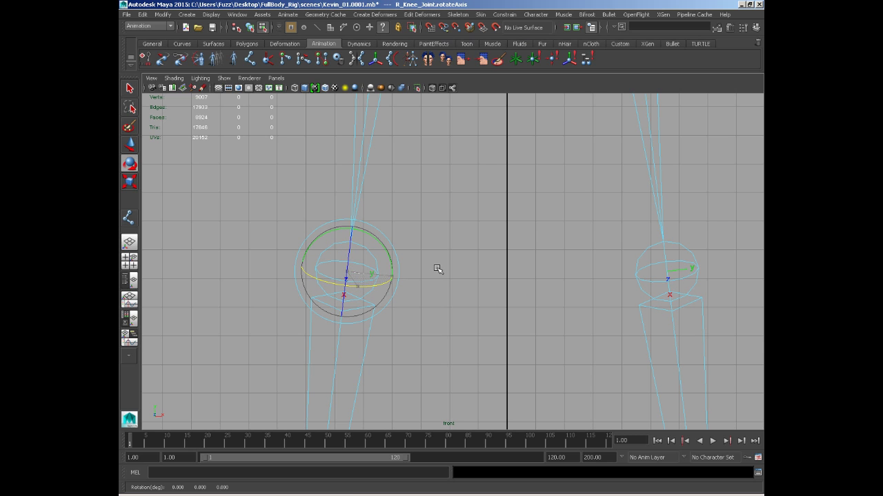
middle_click_drag(400, 324, 427, 251, "alt")
- Rotate the right heel joint's rotation axis so X points forward along the foot
mouse_move(402, 336)
middle_mouse_down("alt")
mouse_move(436, 244)
mouse_move(439, 153)
middle_mouse_up("alt")
mouse_move(378, 349)
middle_mouse_down("alt")
mouse_move(353, 181)
mouse_move(305, 156)
middle_mouse_up("alt")
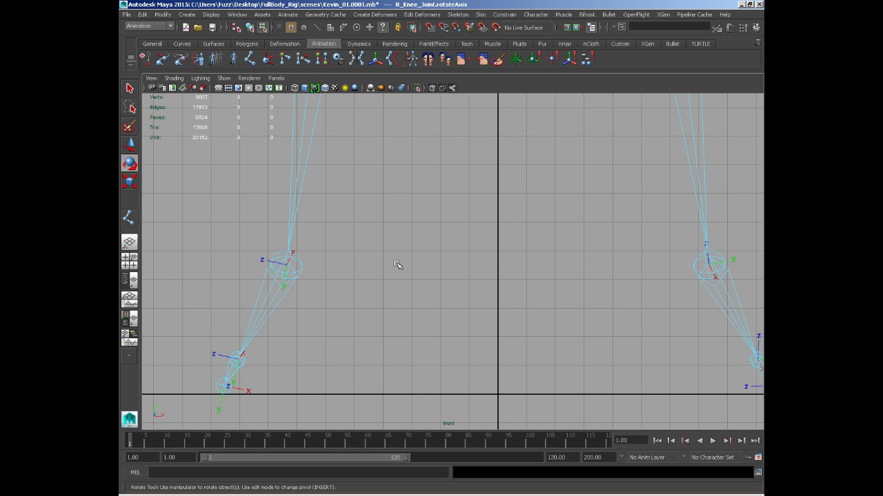
left_click(286, 264)
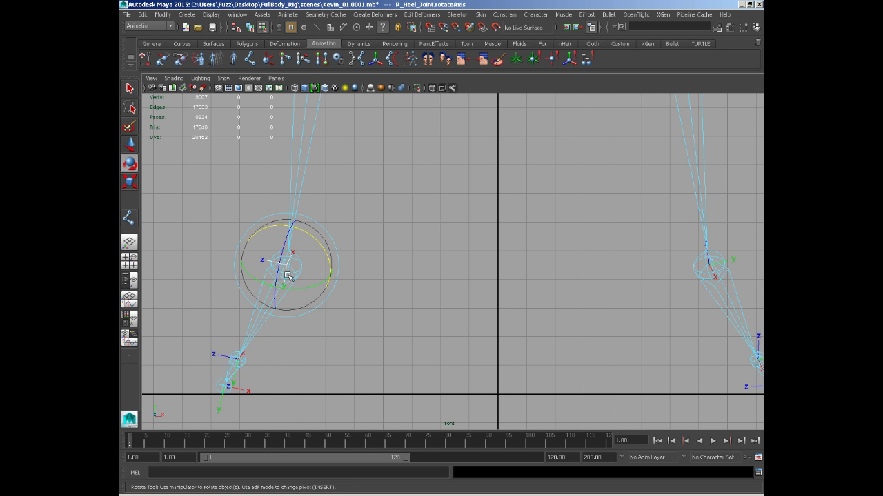
key("space")
left_click_drag(288, 277, 289, 258)
scroll(495, 308, "down", 6)
middle_click_drag(477, 308, 479, 112, "alt")
left_click_drag(414, 273, 503, 277, "alt")
middle_click_drag(505, 279, 446, 262, "alt")
scroll(455, 273, "up", 4)
middle_click_drag(491, 318, 522, 299, "alt")
left_click_drag(521, 299, 422, 262, "alt")
left_click_drag(391, 342, 411, 330, "alt")
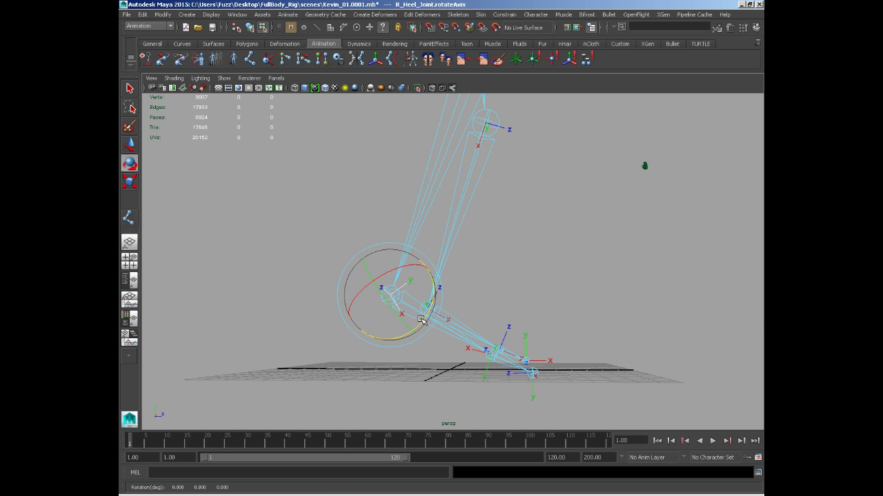
- Rotate the right heel joint's rotation axis about X so Z points up and Y matches the left heel's direction
left_click_drag(429, 307, 443, 331, "alt")
right_click_drag(444, 331, 465, 356, "alt")
left_click_drag(465, 356, 369, 329, "alt")
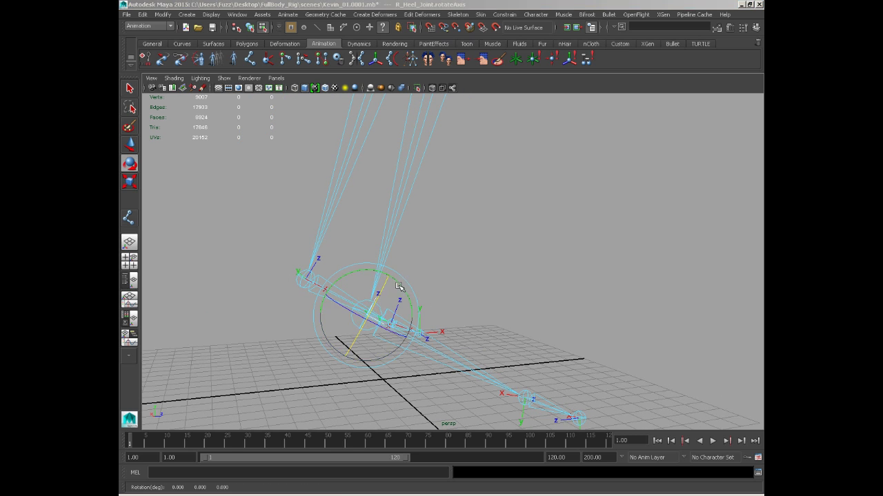
key("space")
left_click_drag(395, 295, 433, 296)
key("f")
middle_click_drag(451, 302, 453, 283, "alt")
right_click_drag(454, 283, 438, 338, "alt")
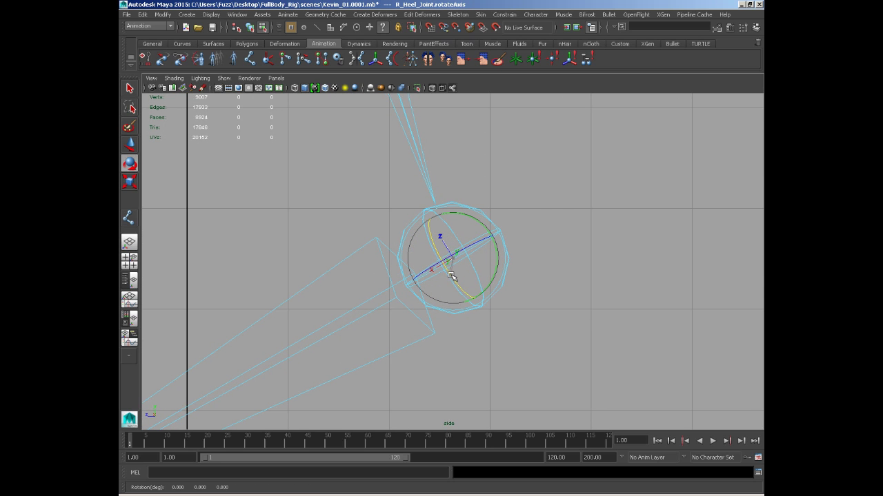
right_click_drag(453, 279, 501, 306, "alt")
key("space")
- Rotate the right toe joint's rotation axis so X points forward toward the toe tip
left_click(493, 284)
left_click_drag(524, 322, 261, 240, "alt")
left_click(543, 321)
right_click_drag(536, 323, 486, 293, "alt")
middle_click_drag(487, 293, 472, 291, "alt")
left_click_drag(472, 290, 475, 281, "alt")
left_click(475, 281)
right_click_drag(475, 280, 561, 331, "alt")
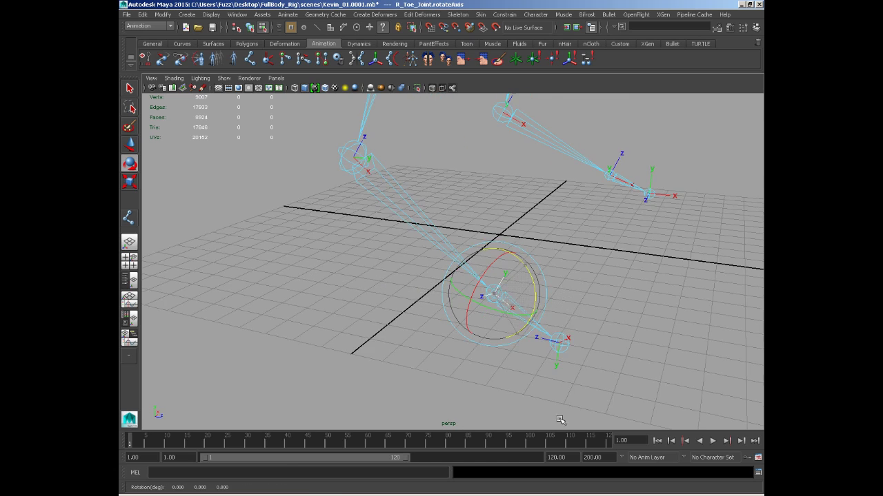
- Rotate the right toe joint's rotation axis about X so Z points up and Y matches the left toe's direction
left_click_drag(561, 420, 341, 205, "alt")
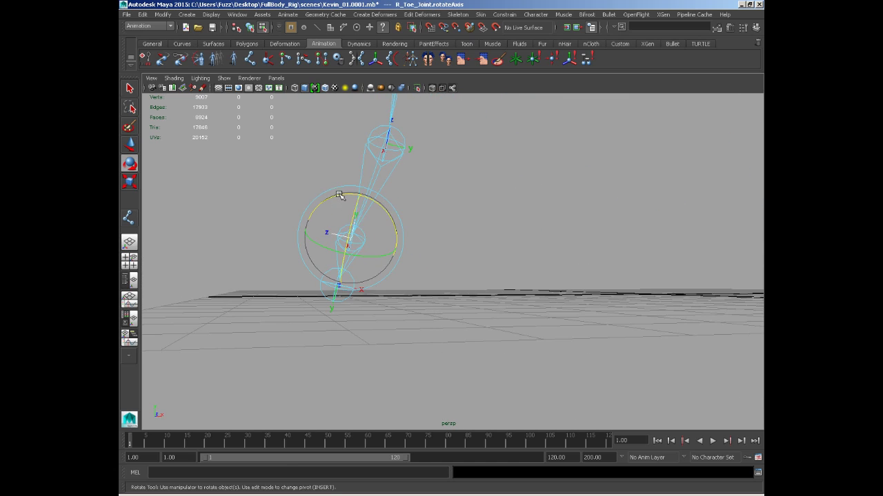
key("space")
left_click_drag(401, 225, 446, 269)
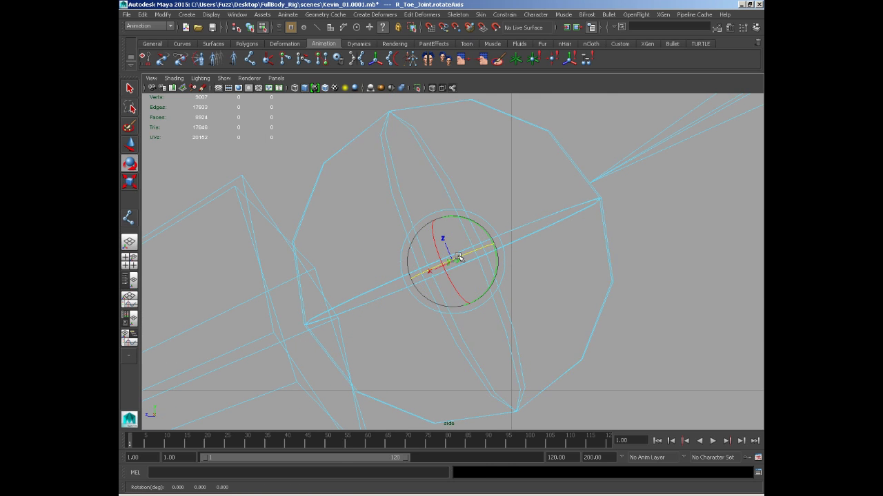
key("space")
left_click_drag(460, 258, 416, 211)
key("space")
left_click_drag(342, 237, 429, 203)
- Rotate the right toe tip joint's rotation axis so X points forward, Z points up and Y follows the right toe's
middle_click_drag(324, 306, 359, 238, "alt")
key("q")
left_click(319, 289)
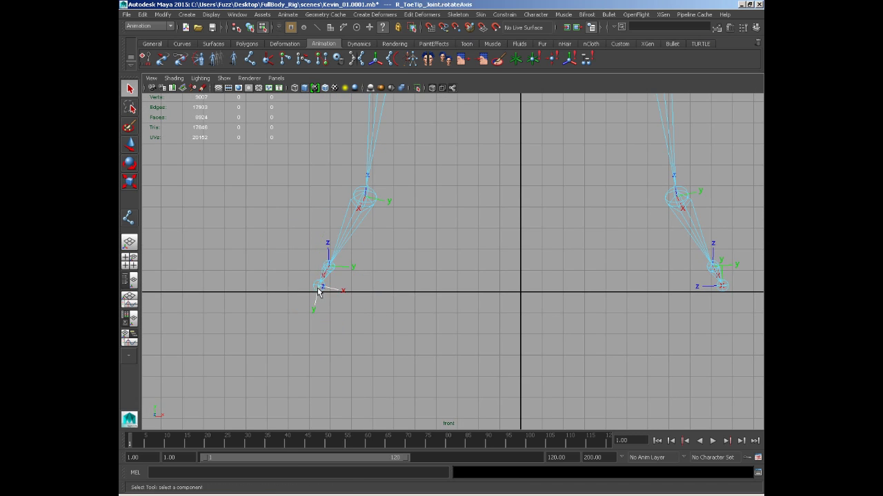
key("space")
left_click_drag(317, 293, 269, 292)
key("f")
left_click_drag(357, 146, 380, 217, "alt")
key("e")
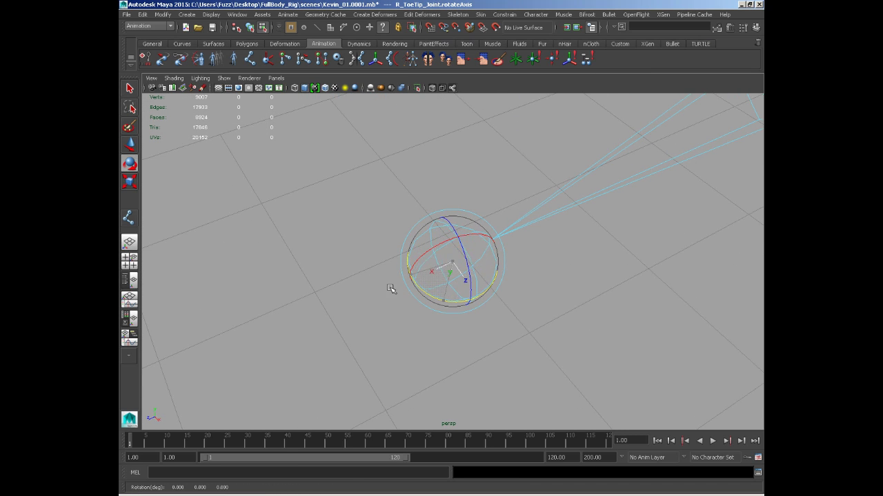
key("space")
left_click_drag(390, 289, 429, 302)
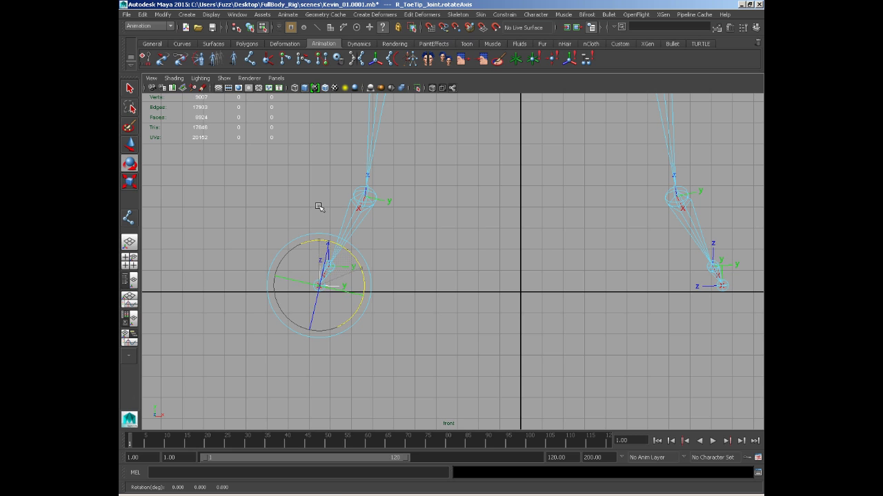
- Rotate the left toe tip joint's rotation axis about X in the front view so Z points up and Y points outward
middle_click_drag(552, 255, 361, 256, "alt")
left_click(532, 286)
left_click_drag(539, 241, 592, 277)
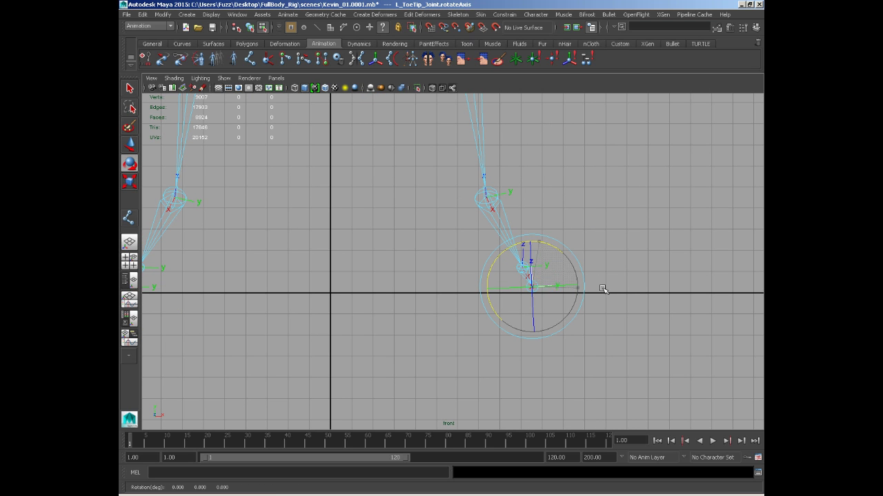
- Level the right toe tip joint's rotation axis in the front view so Y is horizontal, then deselect the joint
middle_click_drag(241, 282, 345, 270, "alt")
left_click(278, 275)
left_click_drag(315, 254, 315, 255)
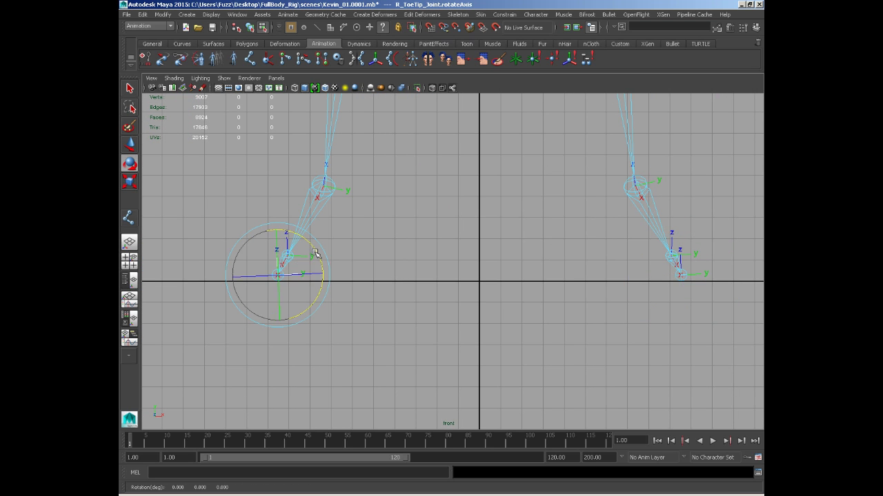
left_click(376, 217)
- Review the rotation axes from the feet up through the legs, spine and arms in the front view
scroll(379, 217, "down", 3)
middle_click_drag(384, 214, 338, 307, "alt")
middle_click_drag(341, 140, 309, 335, "alt")
scroll(425, 272, "down", 1)
middle_click_drag(413, 198, 452, 389, "alt")
scroll(447, 265, "up", 1)
middle_click_drag(445, 260, 435, 324, "alt")
middle_click_drag(458, 103, 483, 337, "alt")
middle_click_drag(476, 232, 453, 226, "alt")
right_click_drag(453, 227, 542, 299, "alt")
key("space")
left_click_drag(442, 242, 402, 237)
- Rotate the left hand joint's rotation axis to line up with the left forearm joints' axes
right_click_drag(552, 290, 469, 258, "alt")
scroll(666, 382, "up", 8)
left_click(441, 184)
left_click_drag(440, 185, 407, 262, "alt")
left_click(396, 254)
left_click_drag(408, 278, 441, 243, "alt")
middle_click_drag(571, 261, 501, 237, "alt")
left_click_drag(436, 252, 455, 229, "alt")
middle_click_drag(455, 229, 418, 267, "alt")
right_click_drag(418, 267, 453, 257, "alt")
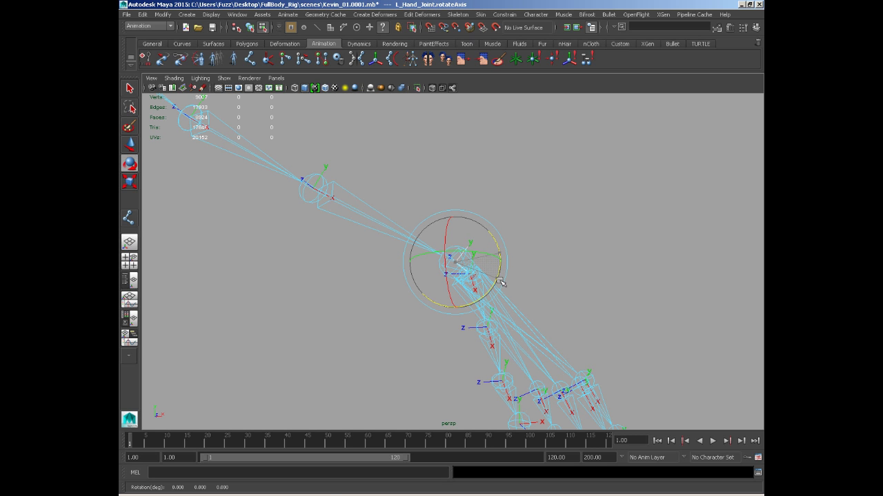
- Check the left hand joint's rotation axis against the finger joints' and adjust its rotation to match
right_click_drag(464, 288, 423, 193, "alt")
left_click_drag(424, 193, 443, 237, "alt")
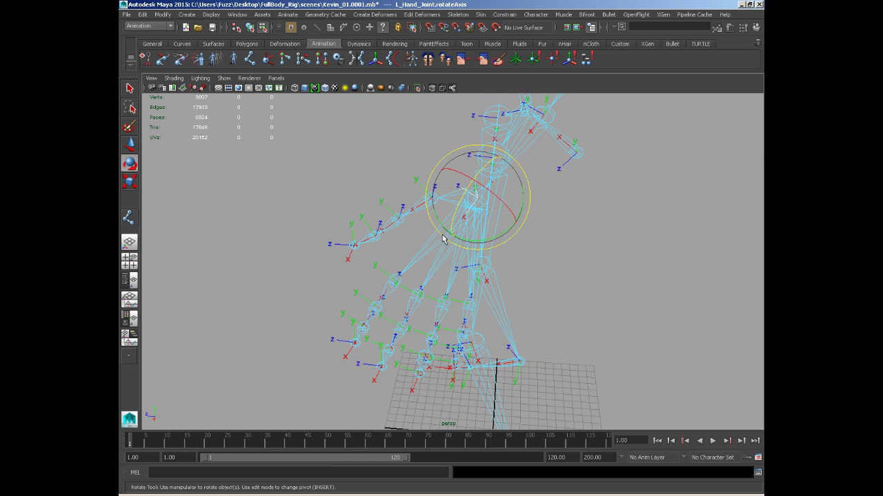
key("q")
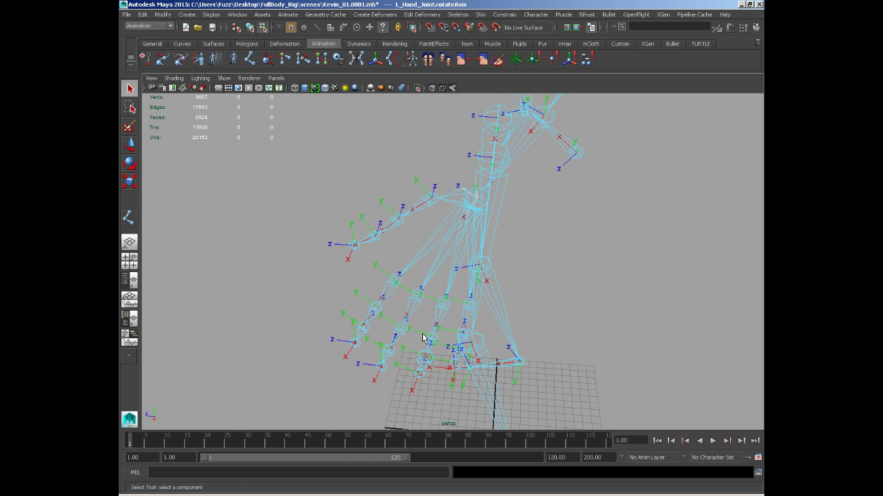
left_click_drag(418, 320, 397, 296, "alt")
left_click(466, 209)
key("e")
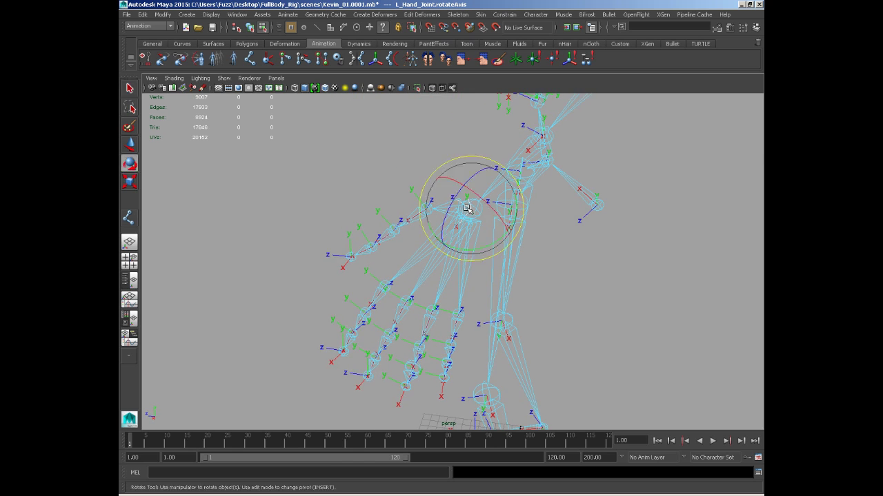
left_click_drag(429, 253, 413, 311, "alt")
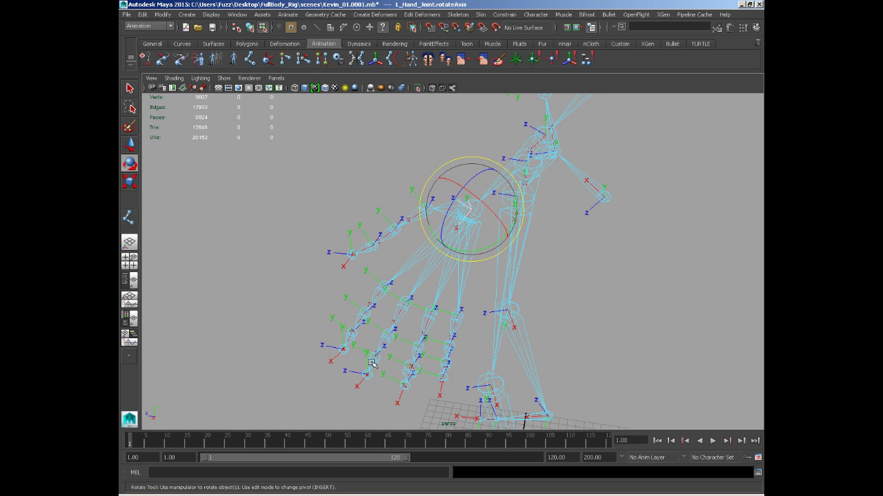
left_click_drag(461, 250, 467, 254, "alt")
left_click_drag(468, 254, 495, 206)
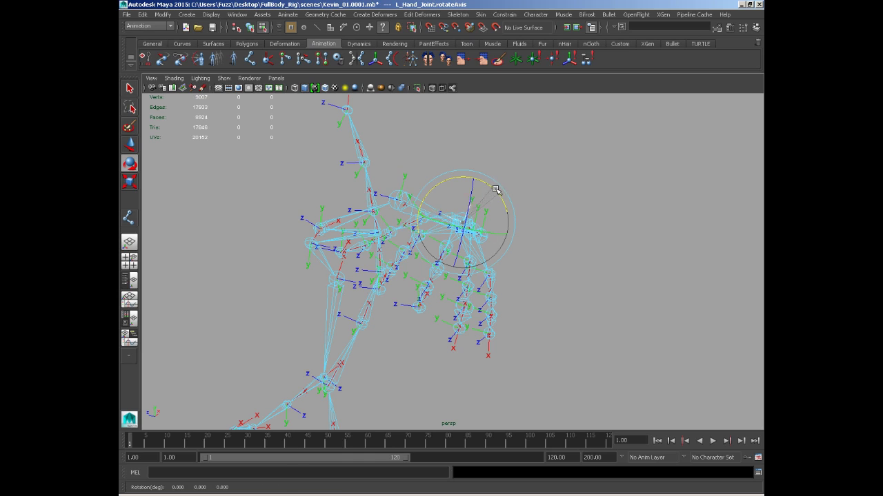
- Compare the left and right shoulder and arm joints' rotation axes around the chest from several angles
left_click_drag(492, 188, 391, 250, "alt")
middle_click_drag(390, 249, 710, 335, "alt")
left_click_drag(421, 230, 451, 250, "alt")
right_click_drag(451, 250, 568, 340, "alt")
middle_click_drag(471, 272, 462, 337, "alt")
left_click_drag(463, 336, 404, 289, "alt")
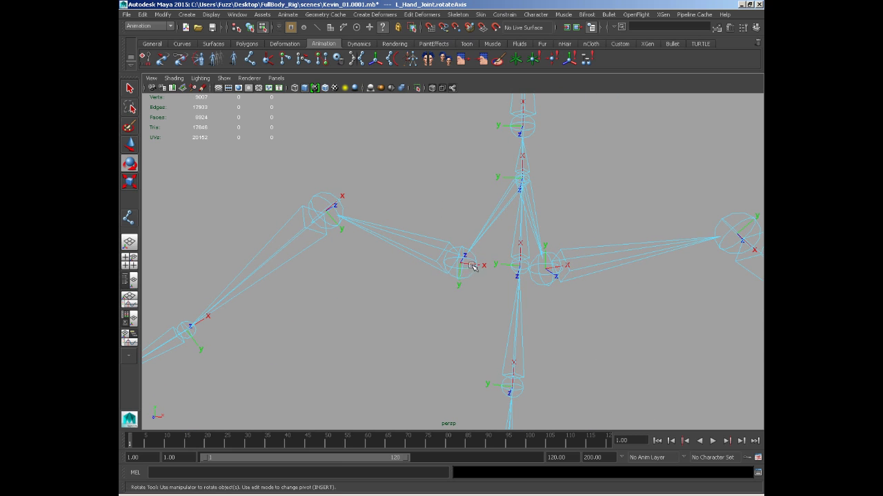
left_click_drag(460, 264, 466, 233, "alt")
left_click_drag(566, 269, 483, 229, "alt")
left_click_drag(419, 221, 437, 285, "alt")
scroll(438, 286, "up", 4)
left_click_drag(414, 347, 394, 223, "alt")
- Rotate the right upper arm joint's rotation axis so X points down the arm toward the elbow
left_click(395, 225)
scroll(409, 276, "up", 3)
middle_click_drag(408, 276, 461, 284, "alt")
left_click_drag(461, 284, 489, 311, "alt")
left_click_drag(353, 267, 393, 233, "alt")
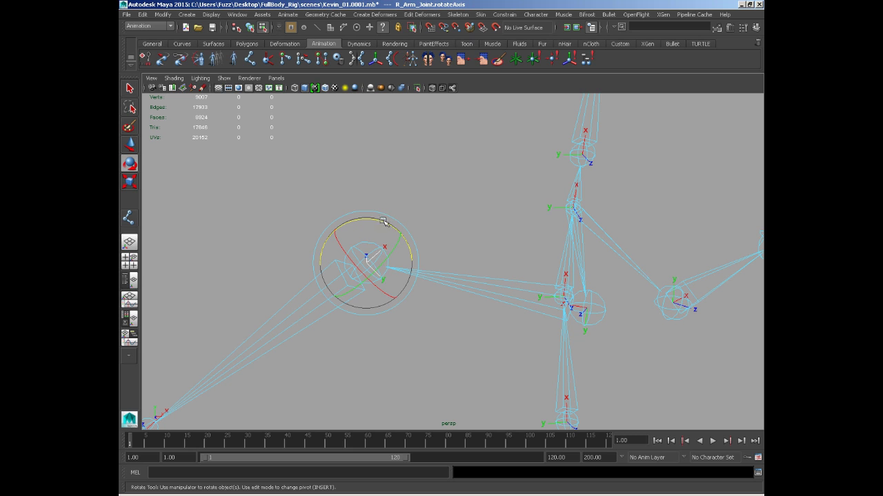
left_click_drag(249, 219, 461, 276, "alt")
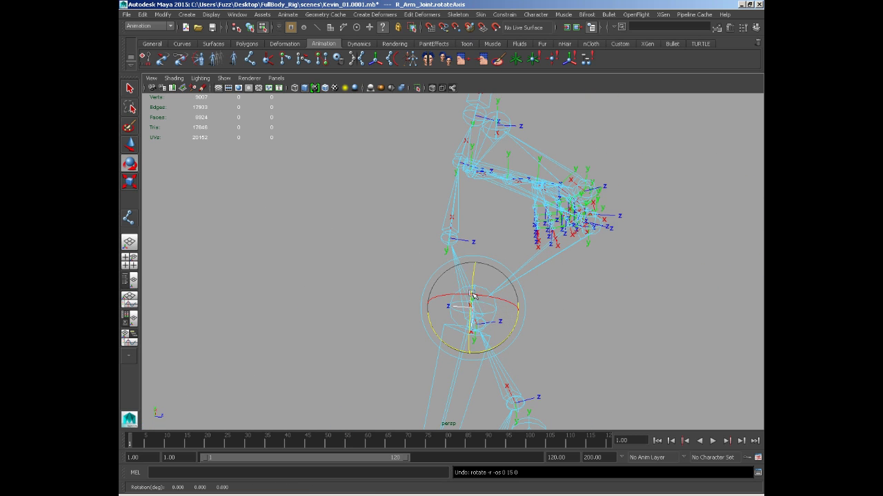
left_click_drag(618, 324, 444, 304, "alt")
middle_click_drag(444, 304, 449, 303, "alt")
left_click_drag(448, 304, 416, 310, "alt")
right_click_drag(416, 309, 396, 280, "alt")
middle_click_drag(397, 279, 462, 267, "alt")
right_click_drag(463, 266, 435, 354, "alt")
middle_click_drag(435, 354, 499, 299, "alt")
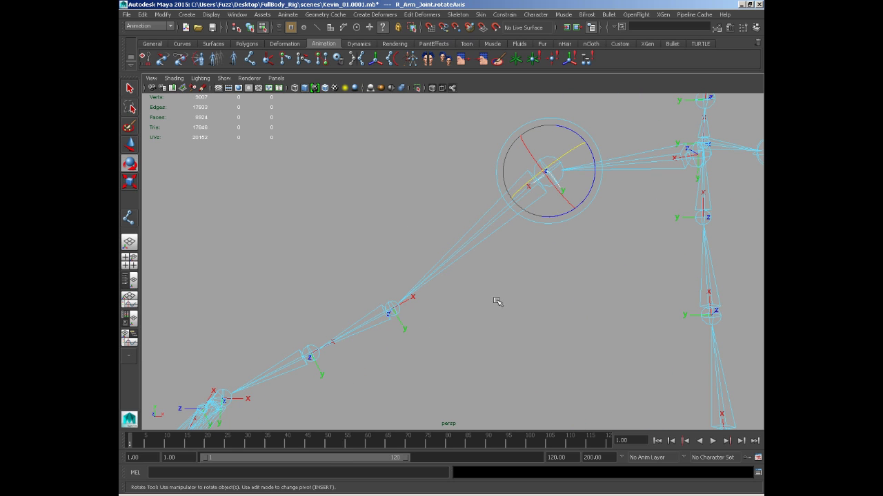
- Rotate the right elbow joint's rotation axis so X points down the forearm
middle_click_drag(421, 305, 467, 283, "alt")
right_click_drag(467, 283, 465, 298, "alt")
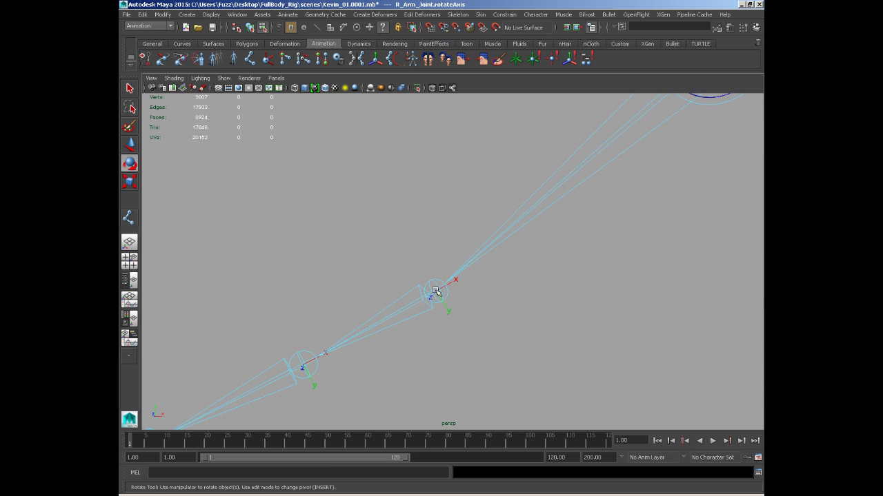
left_click(436, 291)
left_click_drag(441, 297, 498, 325, "alt")
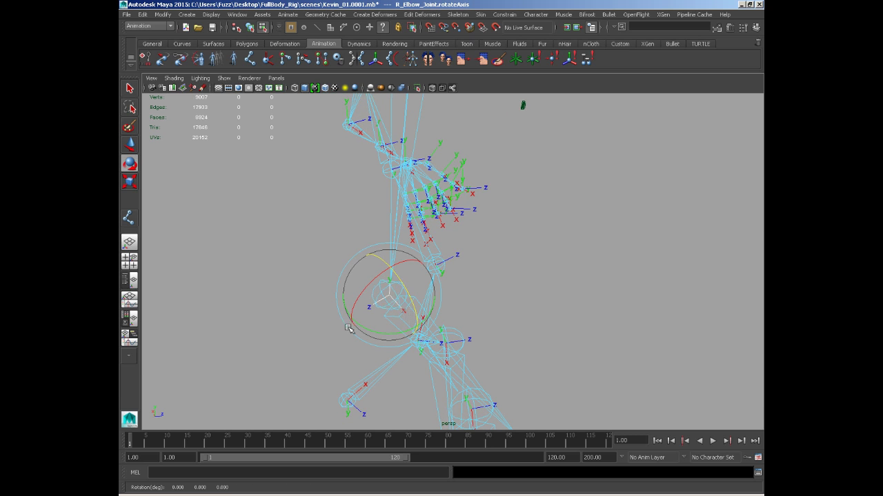
left_click_drag(348, 325, 476, 242, "alt")
key("space")
scroll(487, 297, "down", 10)
key("space")
left_click_drag(508, 288, 507, 262)
left_click(569, 163)
key("space")
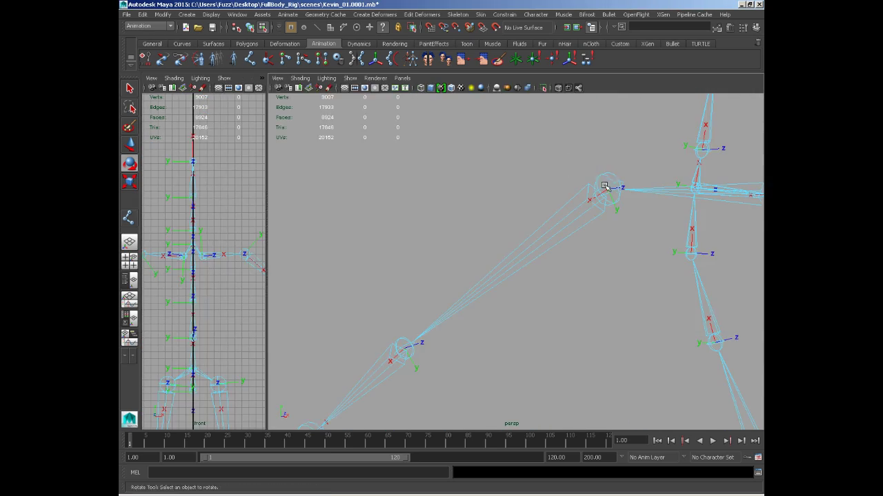
- Check and align the right upper arm joint's rotation axis in the side view
key("space")
left_click_drag(607, 189, 447, 222)
key("f")
mouse_move(533, 289)
left_mouse_down()
mouse_move(518, 269)
mouse_move(545, 286)
left_mouse_up()
left_click_drag(539, 241, 540, 269)
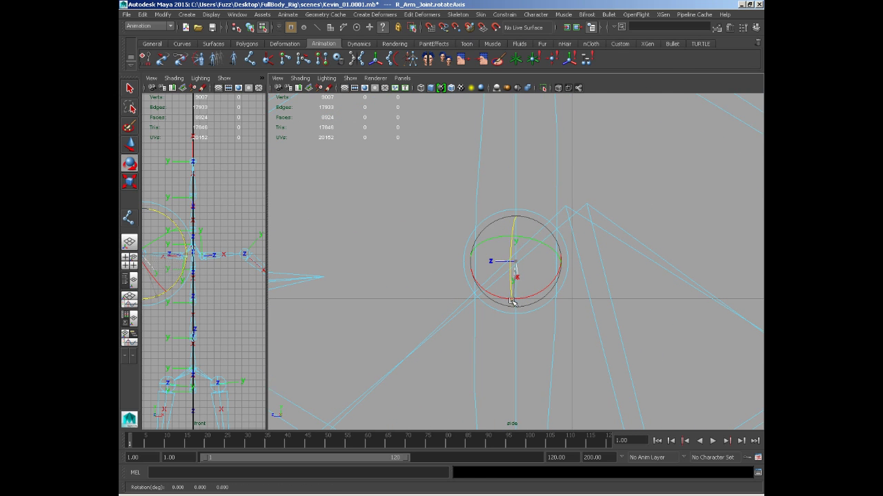
key("space")
left_click_drag(514, 302, 513, 274)
- Rotate the right forearm joint's rotation axis so X points toward the hand
right_click_drag(430, 278, 505, 252, "alt")
left_click_drag(528, 251, 504, 281)
left_click_drag(479, 223, 486, 293, "alt")
left_click_drag(363, 347, 453, 226, "alt")
- Rotate the right hand joint's rotation axis so it lines up with the right forearm joint's axes
key("Down")
key("f")
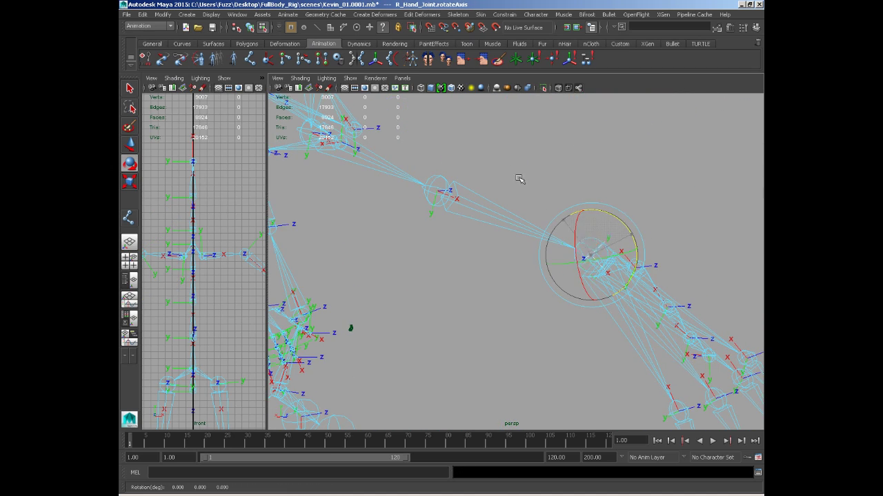
left_click_drag(680, 185, 533, 192, "alt")
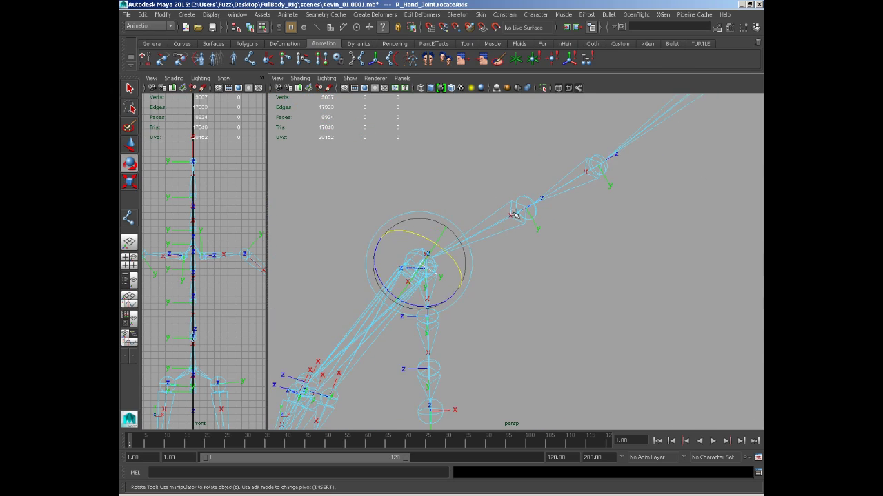
left_click_drag(506, 225, 492, 304, "alt")
key("space")
key("f")
left_click_drag(492, 268, 512, 259)
key("space")
- Rotate the rotation axes of the right index finger's first three joints together so Z faces the same way as the hand joint's
scroll(518, 222, "down", 5)
scroll(518, 222, "down", 4)
left_click(597, 177)
left_click_drag(597, 178, 586, 311, "alt")
scroll(587, 311, "up", 6)
left_click(509, 298)
key("w")
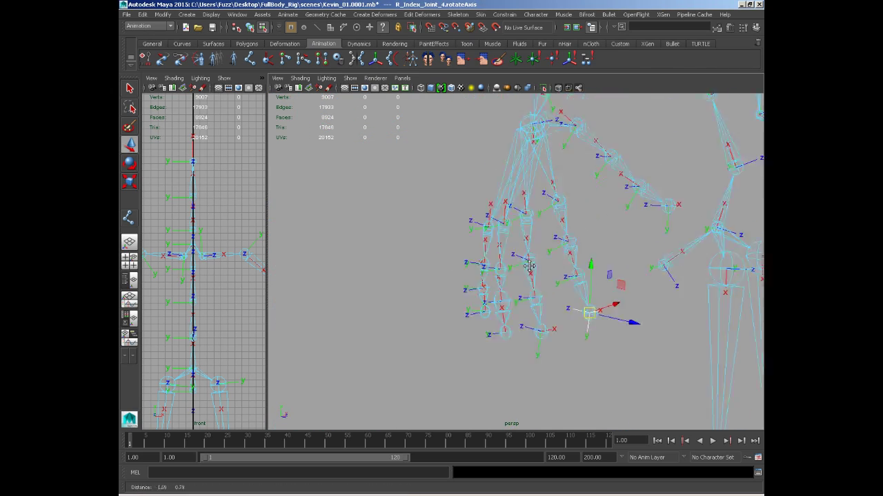
middle_click_drag(516, 279, 476, 313, "alt")
left_click(509, 287, "shift")
left_click(516, 324, "shift")
key("e")
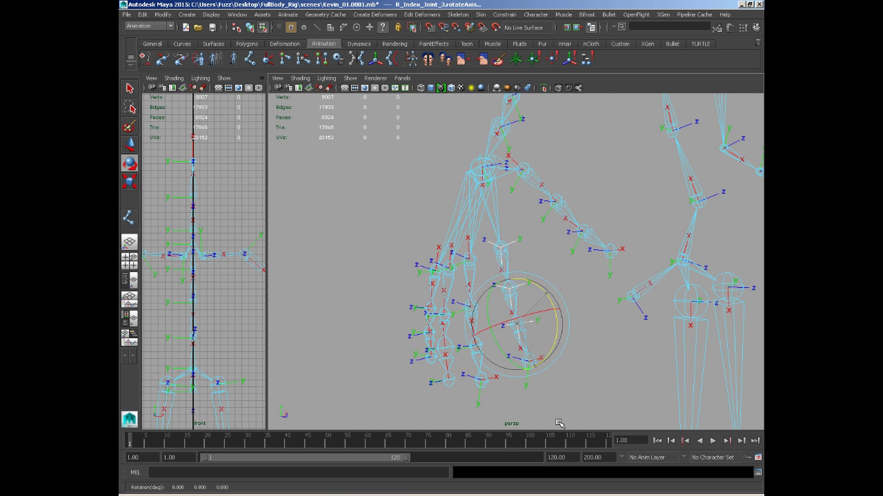
left_click_drag(560, 420, 527, 264, "alt")
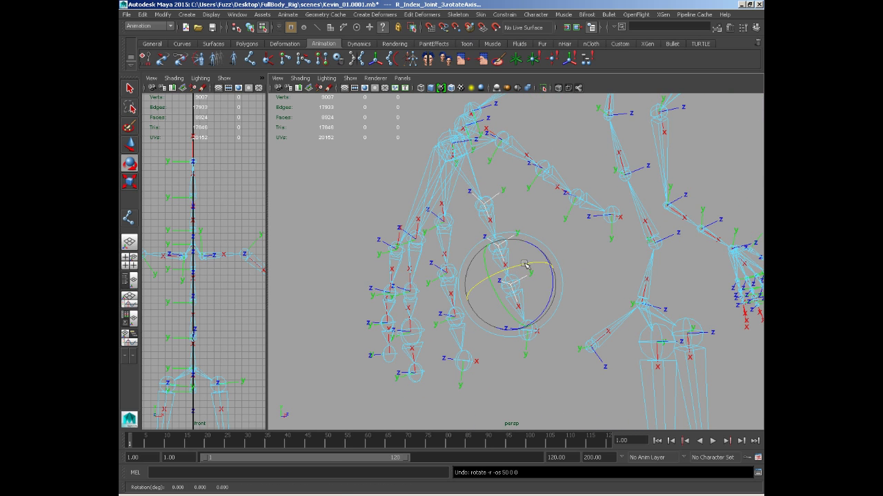
left_click_drag(591, 255, 552, 269, "alt")
- Rotate the rotation axes of the right middle finger's first three joints to match the index finger's
left_click(493, 237)
key("q")
left_click(491, 276, "shift")
left_click(509, 327, "shift")
key("e")
left_click_drag(509, 327, 509, 257, "alt")
left_click_drag(381, 352, 506, 271, "alt")
- Rotate the right ring finger joints' rotation axes to match the middle finger's
key("q")
left_click(466, 204)
left_click(477, 300, "shift")
key("e")
left_click_drag(540, 207, 532, 273, "alt")
- Rotate the rotation axes of the right pinky's first three joints to match the other fingers'
key("q")
left_click(442, 233)
left_click(449, 288, "shift")
left_click(455, 319, "shift")
key("e")
left_click_drag(476, 283, 508, 242, "alt")
left_click_drag(519, 377, 491, 170, "alt")
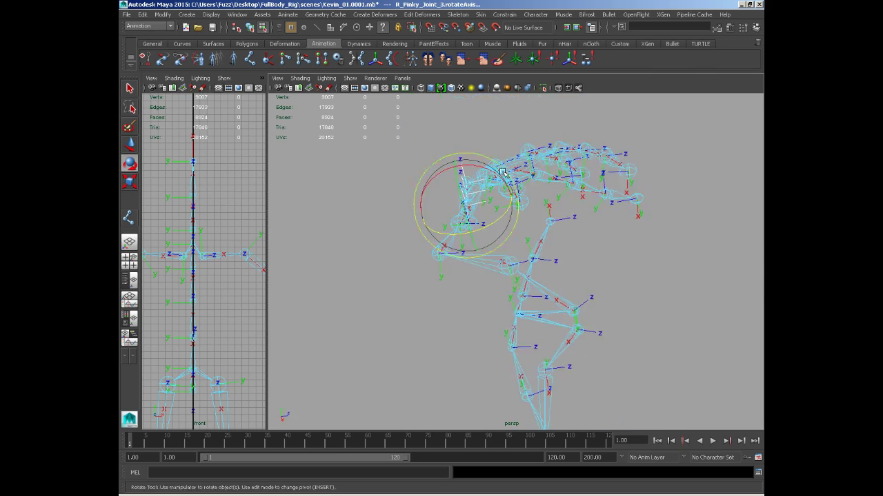
- Rotate the right thumb joints' rotation axes so Z faces the same way as the other fingers'
left_click_drag(550, 187, 441, 180, "alt")
left_click(505, 271)
key("e")
left_click_drag(505, 270, 447, 193, "alt")
- Select the rotation axes of all the right thumb and finger joints except the tips and rotate them together around X
left_click(448, 234)
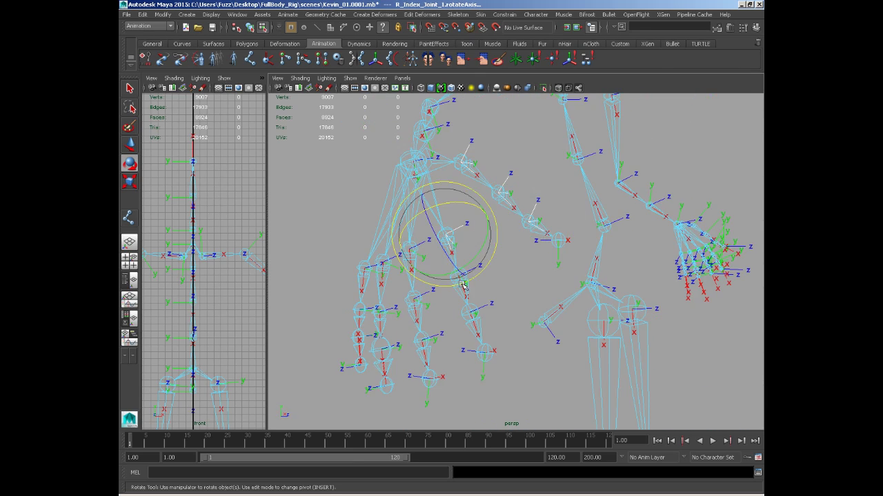
key("q")
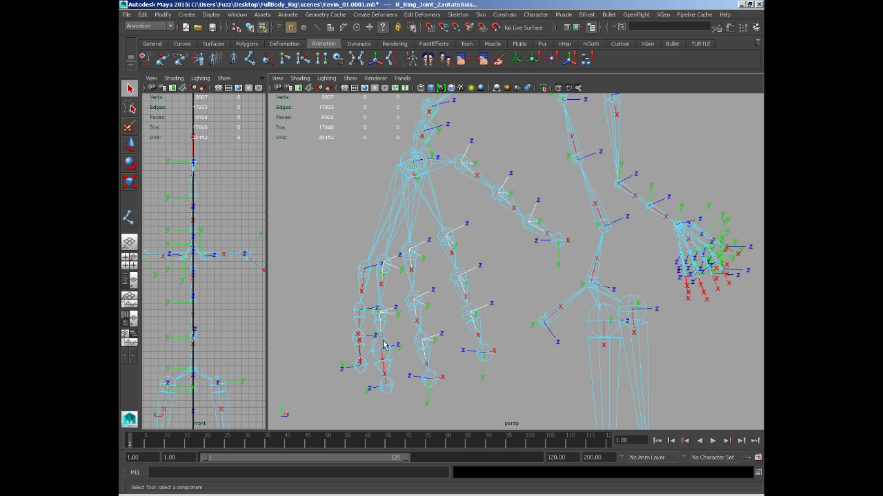
key("e")
left_click_drag(372, 338, 383, 281, "alt")
key("q")
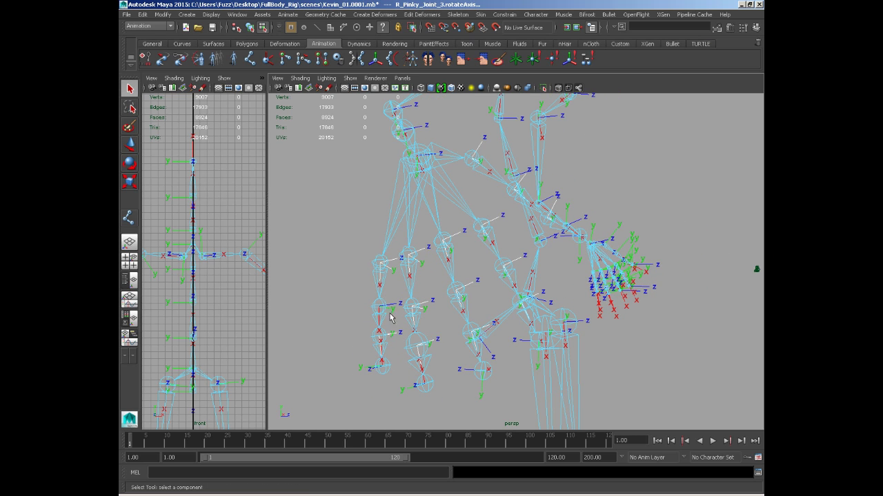
key("e")
left_click(391, 310)
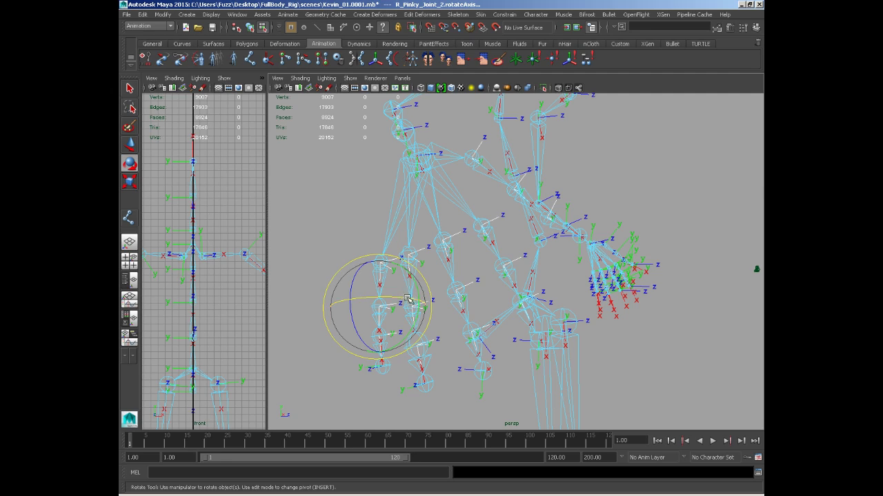
left_click_drag(407, 298, 269, 312)
left_click_drag(334, 278, 471, 316, "alt")
- Select the rotation axes of the right thumb's first three joints and readjust their orientation together
left_click(486, 284)
key("q")
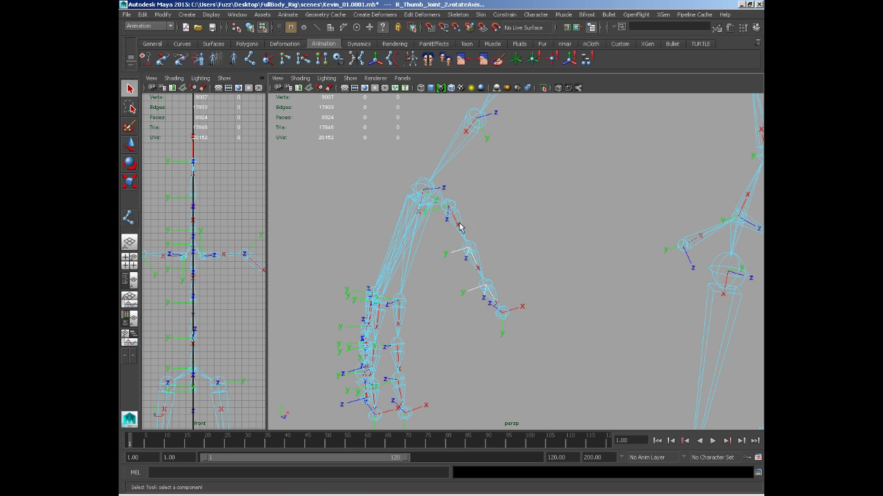
key("e")
key("q")
left_click(449, 210)
key("e")
left_click_drag(448, 212, 426, 179, "alt")
left_click_drag(426, 178, 426, 178)
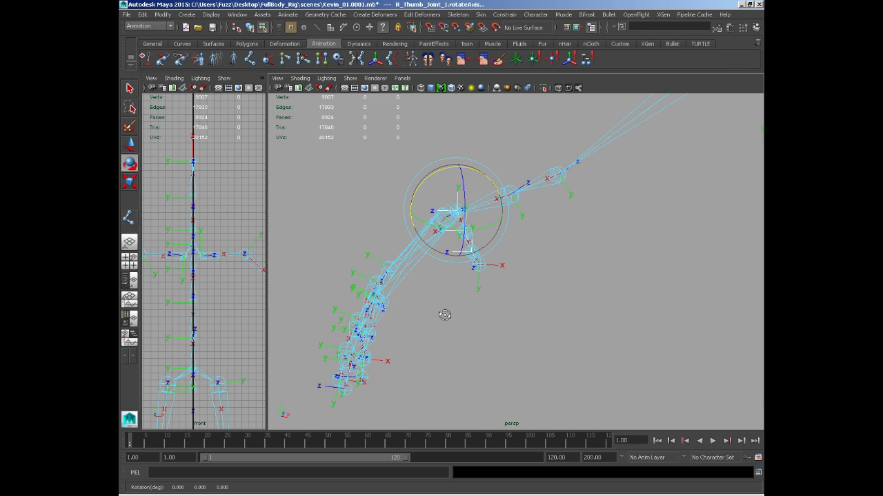
left_click_drag(452, 316, 546, 263, "alt")
right_click_drag(547, 263, 465, 305, "alt")
- Rotate the right index and middle fingertip joints' rotation axes so X continues along each finger
left_click(465, 305)
left_click_drag(465, 306, 473, 280, "alt")
left_click_drag(456, 368, 394, 269, "alt")
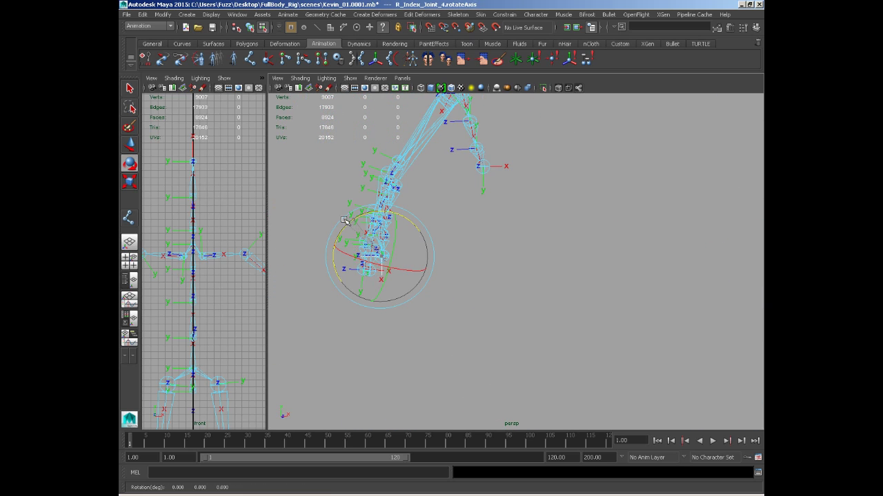
left_click_drag(344, 221, 511, 241, "alt")
left_click(433, 290)
left_click_drag(433, 289, 368, 244, "alt")
left_click_drag(455, 276, 538, 256, "alt")
- Rotate the right ring and pinky fingertip joints' rotation axes so X continues along each finger
left_click(376, 304)
left_click_drag(418, 312, 376, 357, "alt")
left_click_drag(471, 330, 376, 267, "alt")
left_click_drag(325, 281, 491, 260, "alt")
left_click(449, 271)
left_click_drag(462, 381, 488, 333, "alt")
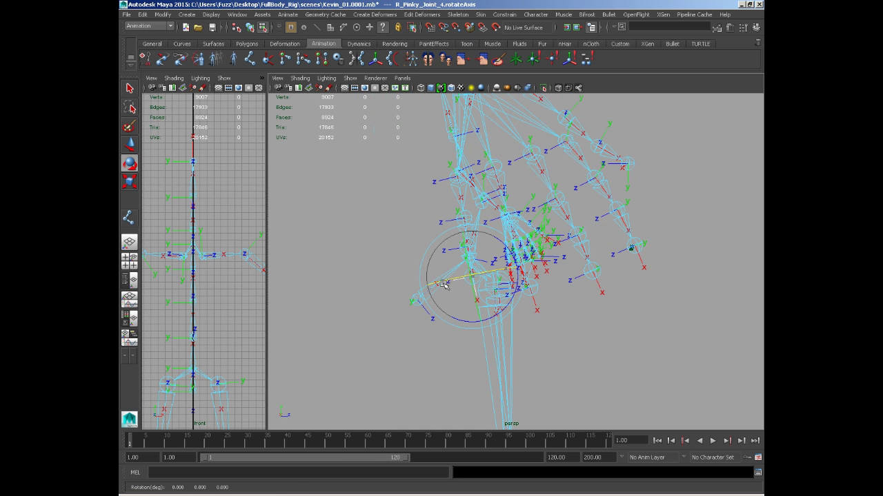
left_click_drag(445, 282, 504, 185, "alt")
- Adjust the right upper arm joint's rotation axis against the spine and elbow joints' axes
left_click(504, 184)
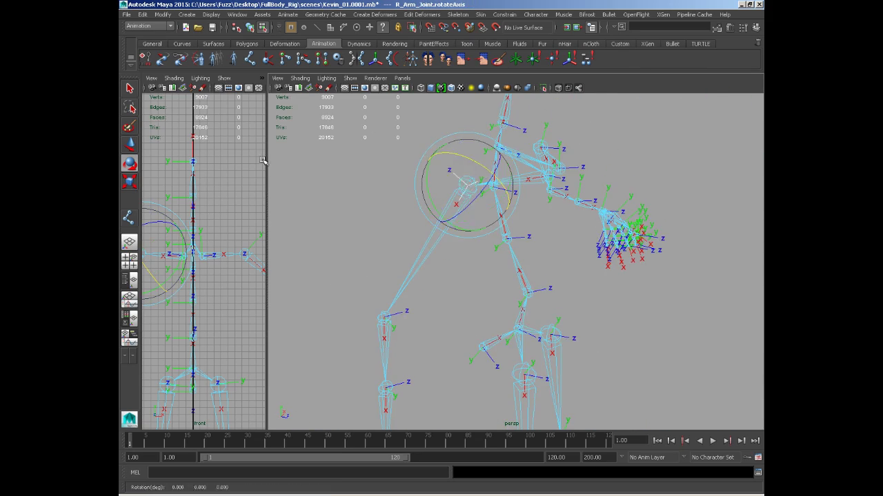
left_click_drag(322, 171, 359, 304, "alt")
left_click(376, 349)
left_click_drag(391, 371, 396, 369)
- Rotate the left thumb tip joint's rotation axis so X continues along the thumb
left_click_drag(396, 370, 448, 331, "alt")
left_click_drag(506, 379, 295, 238)
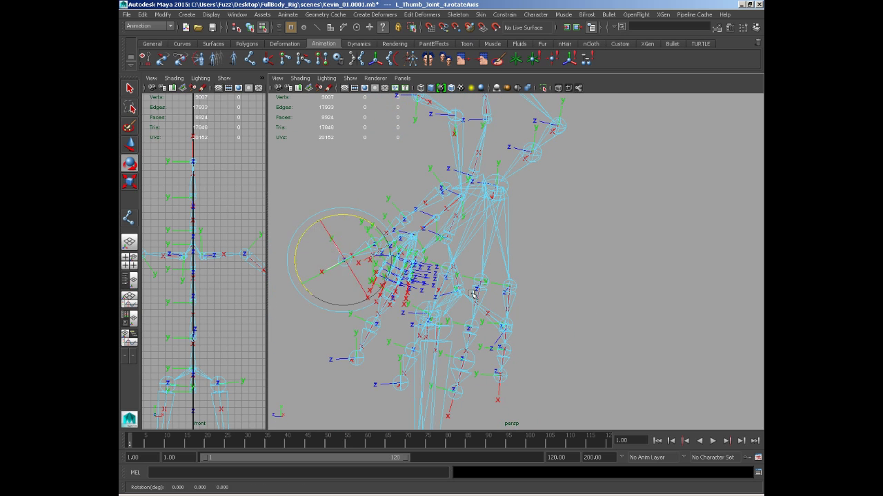
- Rotate the left index finger joints' rotation axes together so Y points up from the back of the hand
left_click_drag(489, 293, 459, 241, "alt")
left_click(461, 353, "shift")
key("e")
left_click_drag(463, 348, 514, 303, "alt")
left_click(530, 179)
left_click_drag(557, 191, 437, 242, "alt")
- Rotate the rotation axes of the left middle finger's first three joints to match the left index finger's
key("q")
left_click(430, 240)
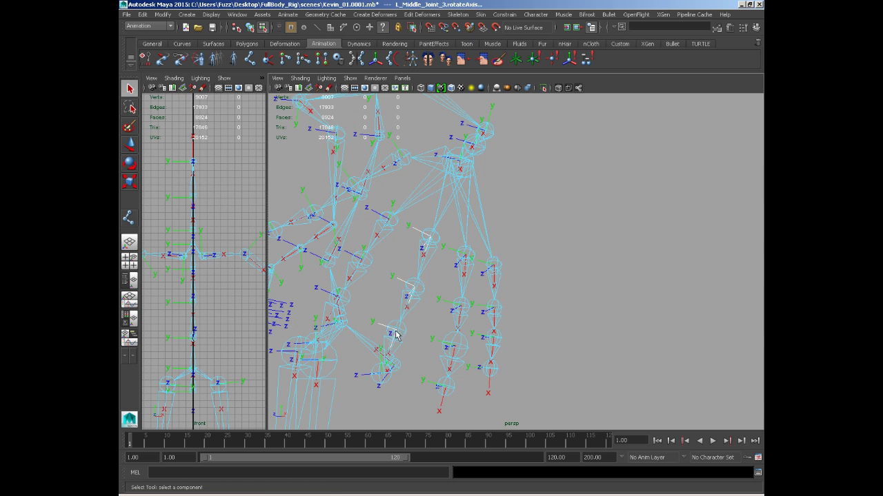
key("e")
left_click_drag(403, 330, 460, 224, "alt")
- Rotate the rotation axes of the left ring finger's first three joints to match the left middle finger's
key("q")
left_click(482, 185)
left_click(474, 217, "shift")
left_click(465, 246, "shift")
key("e")
left_click_drag(473, 224, 513, 199)
- Select the rotation axes of the left pinky's first three joints
left_click(514, 209)
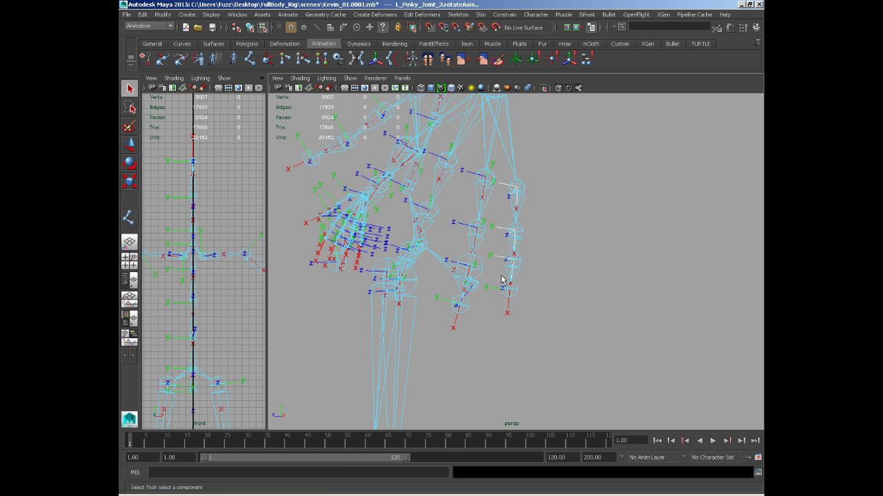